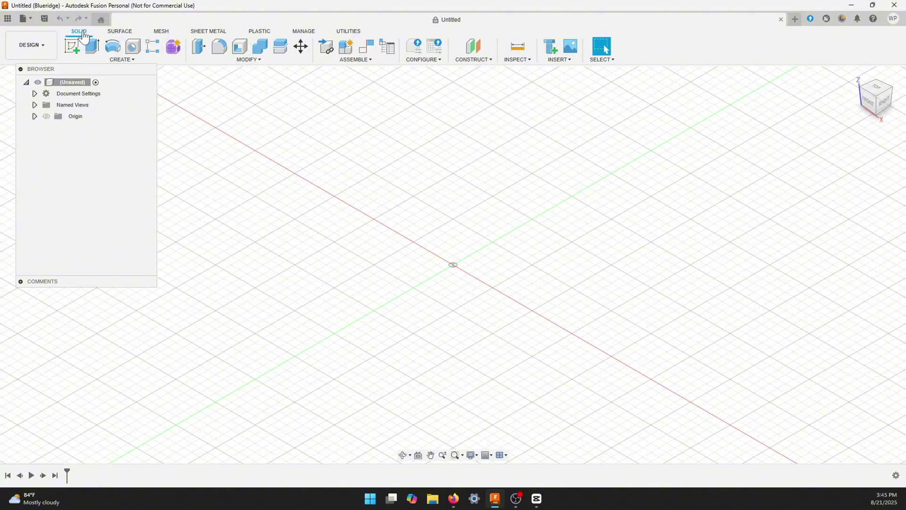
Start a sketch on the horizontal plane, draw a 90 mm diameter circle centred on the origin and lay its dimension along the horizontal axis
{"action": "left_click", "coordinate": [73, 46]}
{"action": "left_click", "coordinate": [491, 241]}
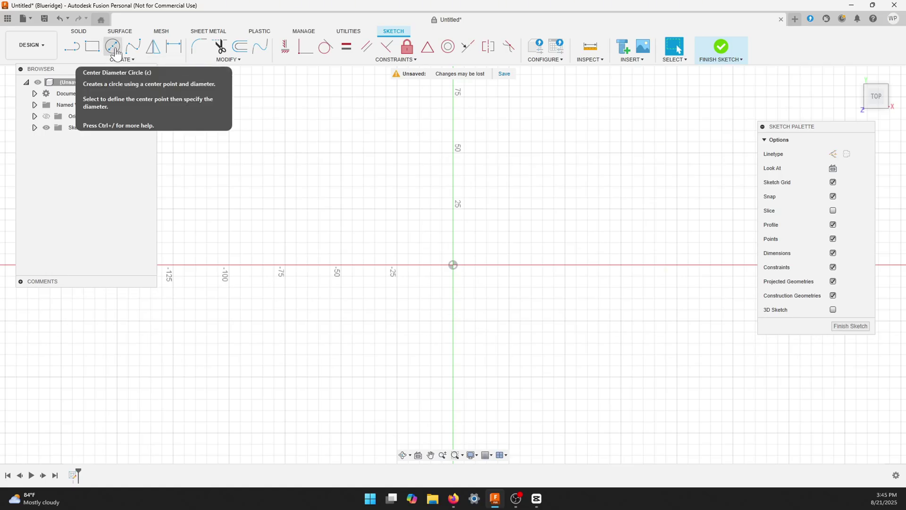
{"action": "left_click", "coordinate": [113, 48]}
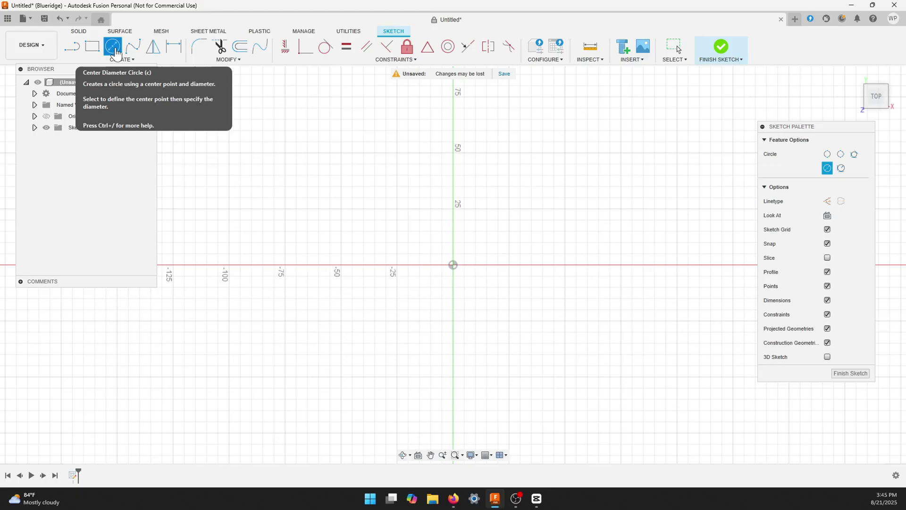
{"action": "left_click", "coordinate": [113, 48]}
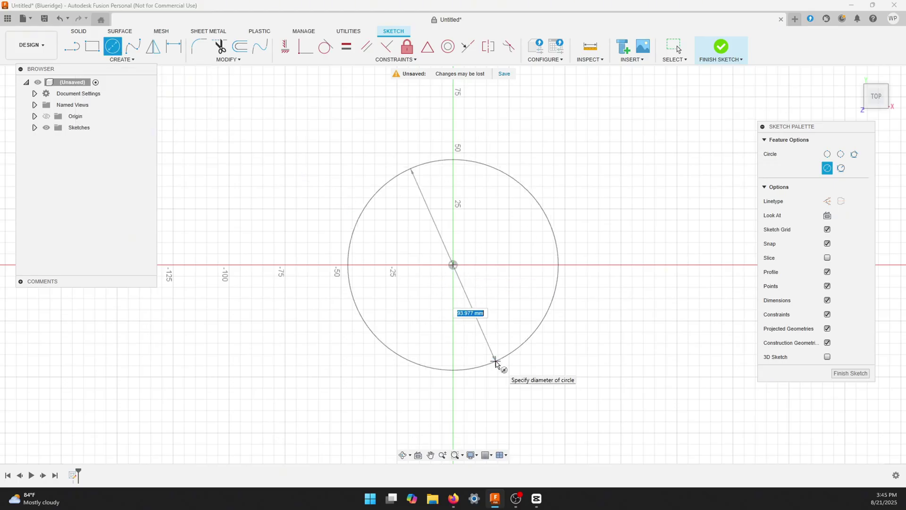
{"action": "key", "text": "Return"}
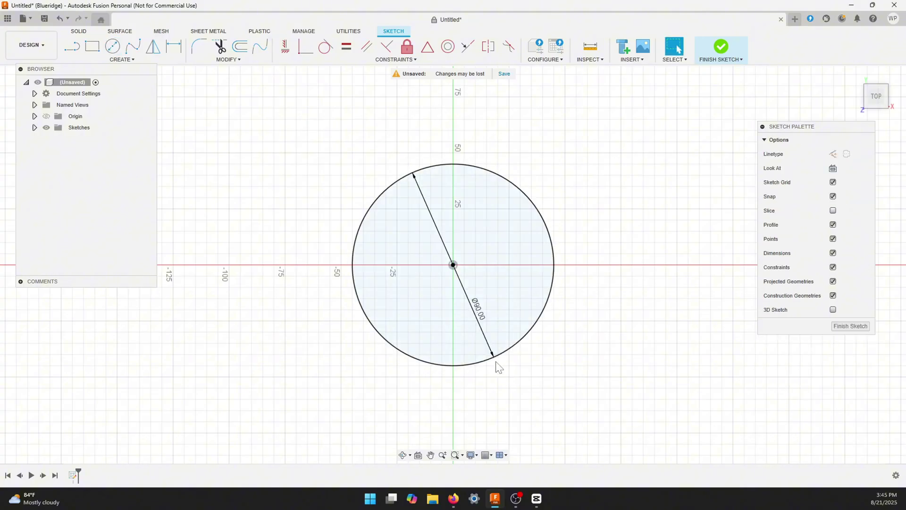
{"action": "left_click_drag", "start_coordinate": [492, 357], "coordinate": [545, 274]}
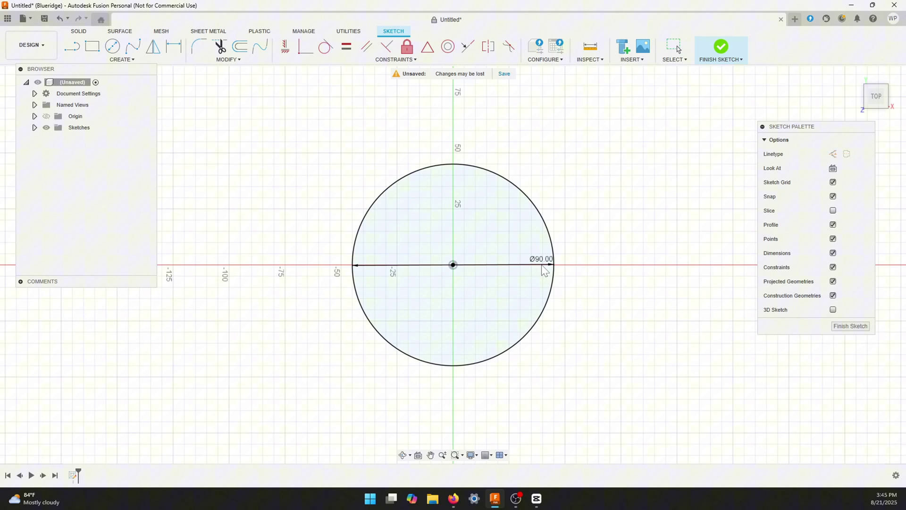
Offset the 90 mm circle outward by 10 mm
{"action": "left_click", "coordinate": [488, 170]}
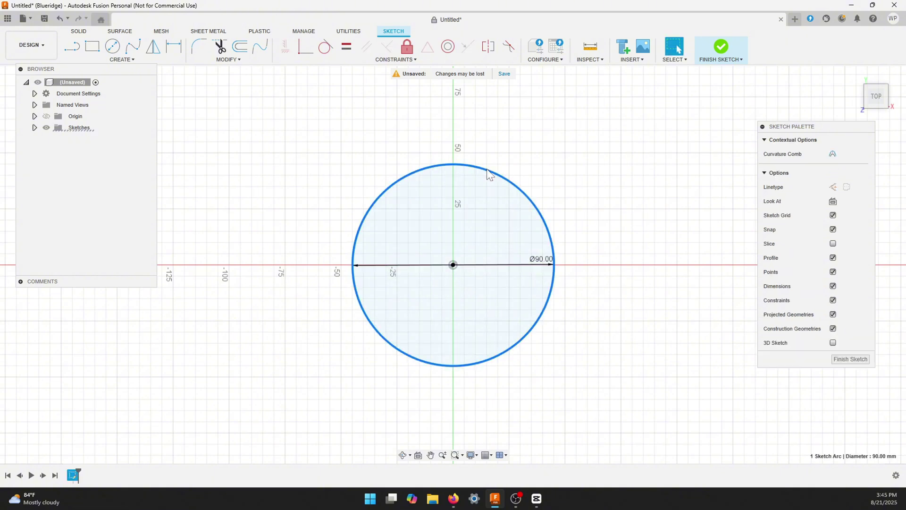
{"action": "key", "text": "o"}
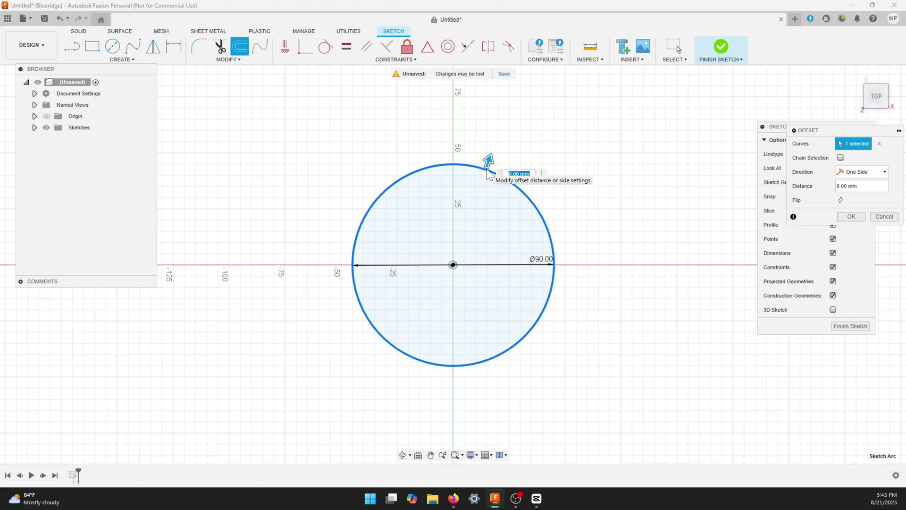
{"action": "type", "text": "10"}
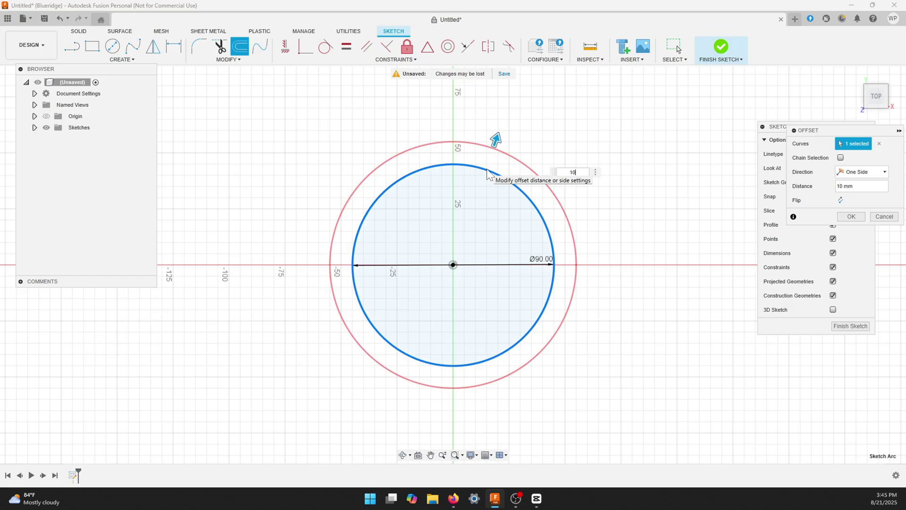
{"action": "key", "text": "Return"}
Offset the 90 mm circle inward by 6 mm
{"action": "left_click", "coordinate": [489, 172]}
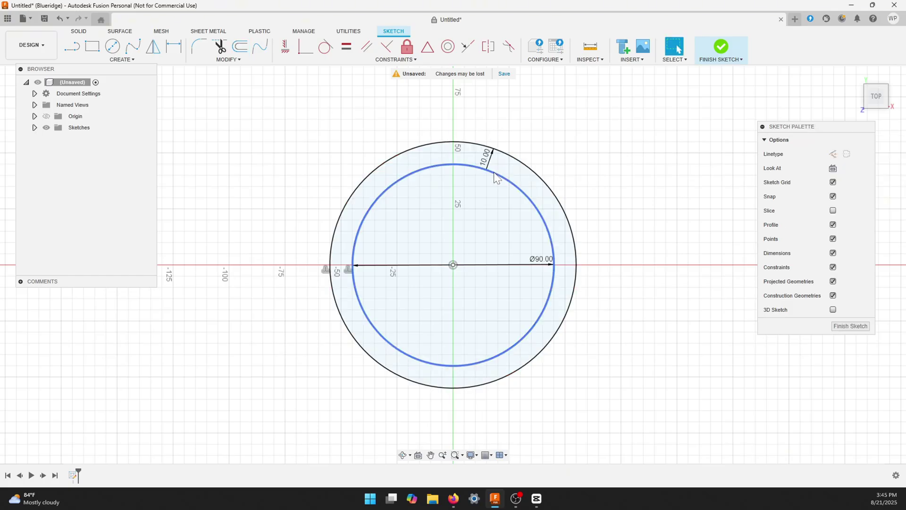
{"action": "key", "text": "o"}
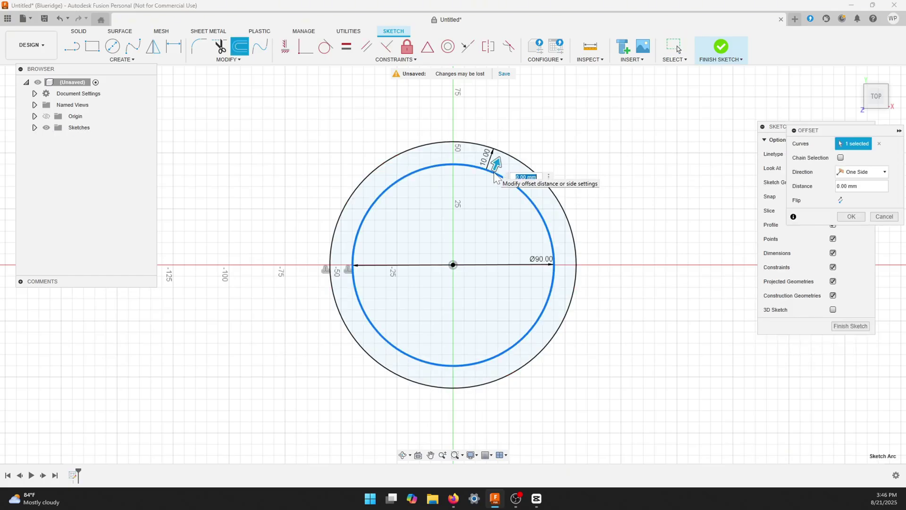
{"action": "type", "text": "-6"}
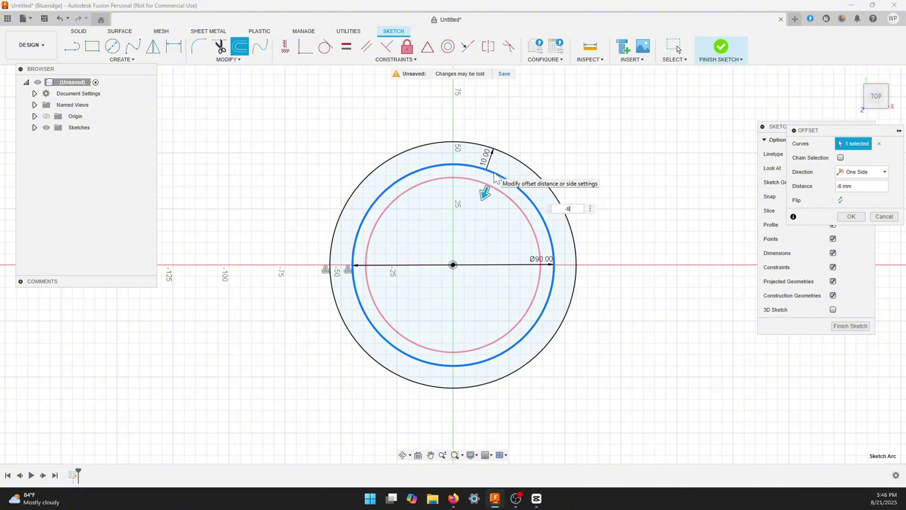
{"action": "key", "text": "Return"}
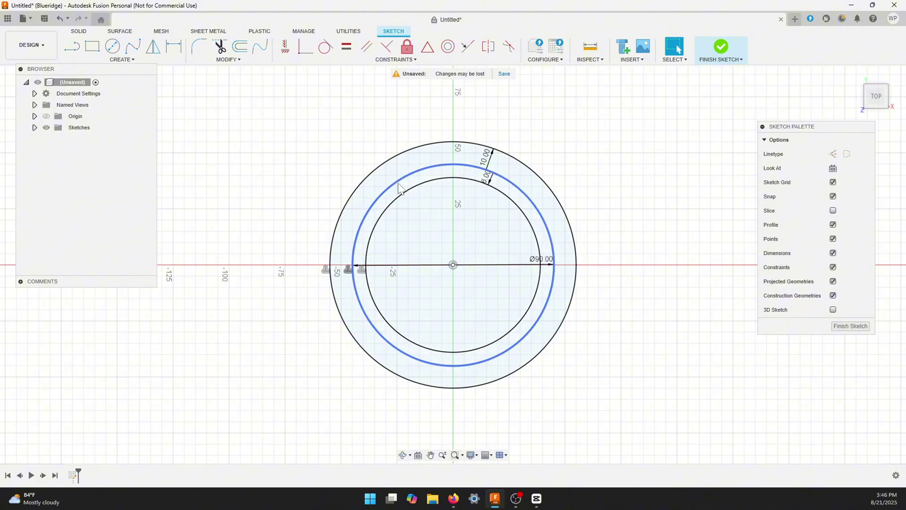
Draw a line from the origin to the 90 mm circle, upward at 45° from the positive X axis
{"action": "left_click", "coordinate": [73, 48]}
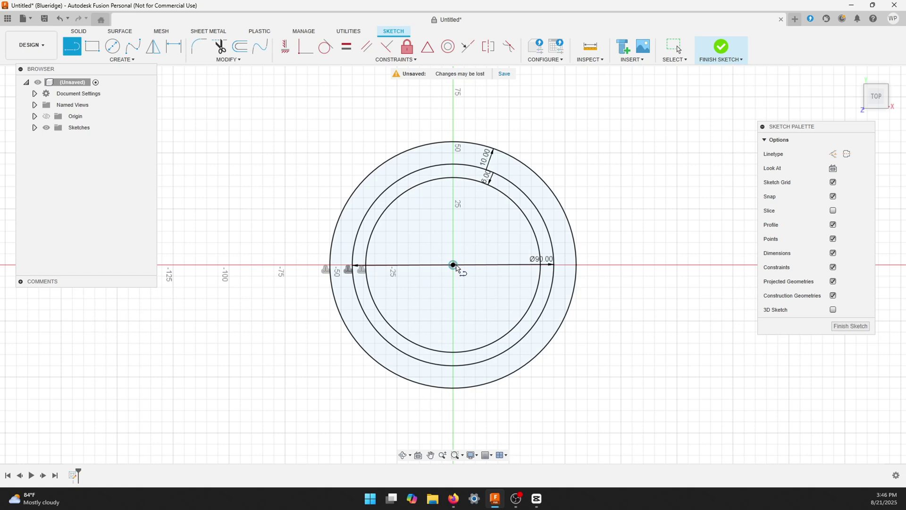
{"action": "left_click", "coordinate": [453, 265]}
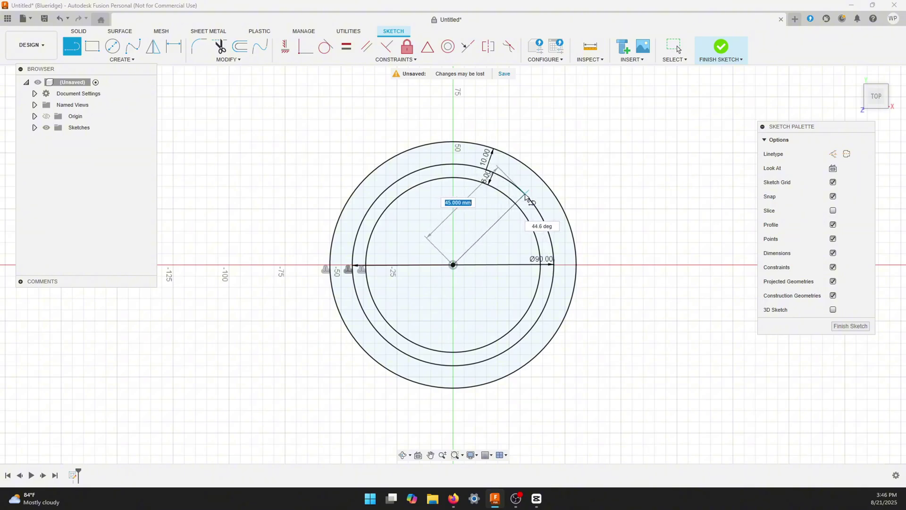
{"action": "key", "text": "Tab"}
{"action": "type", "text": "45"}
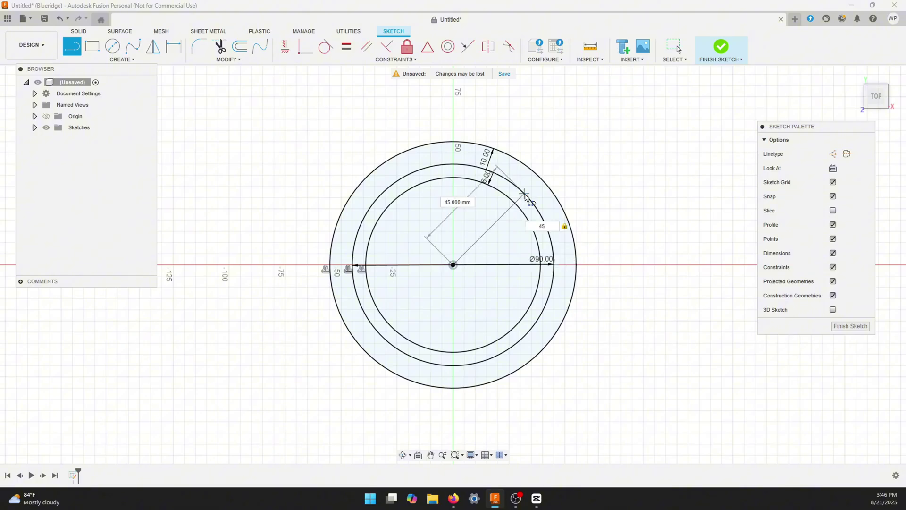
{"action": "key", "text": "Return"}
{"action": "key", "text": "Escape"}
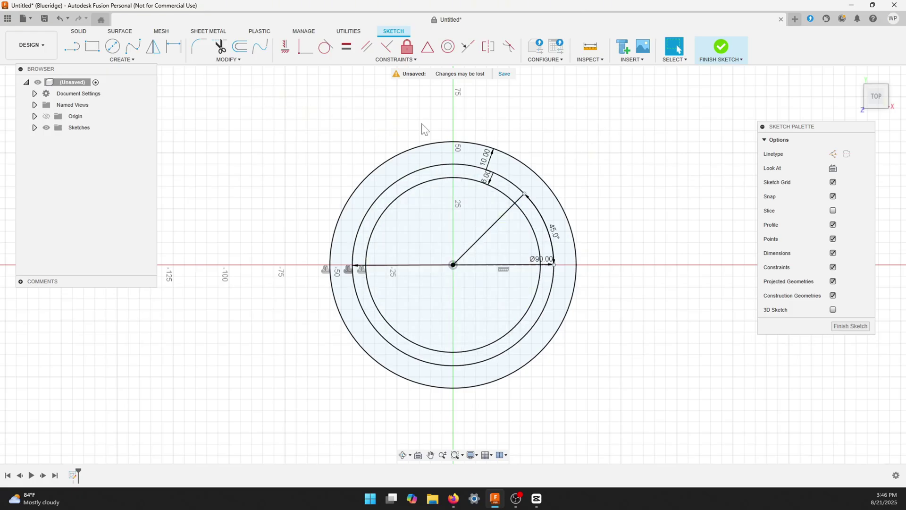
Draw a vertical construction line from the origin up to the 90 mm circle
{"action": "key", "text": "l"}
{"action": "left_click", "coordinate": [833, 153]}
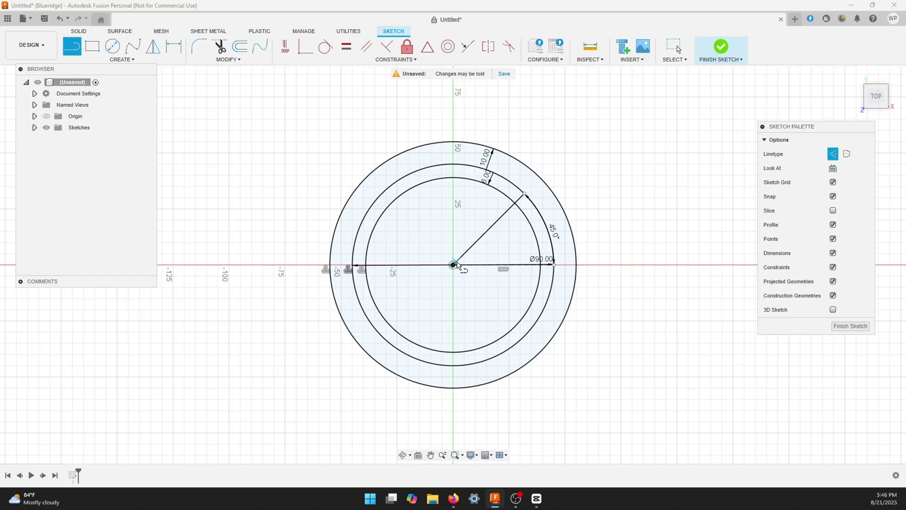
{"action": "left_click", "coordinate": [454, 265]}
{"action": "left_click", "coordinate": [453, 183]}
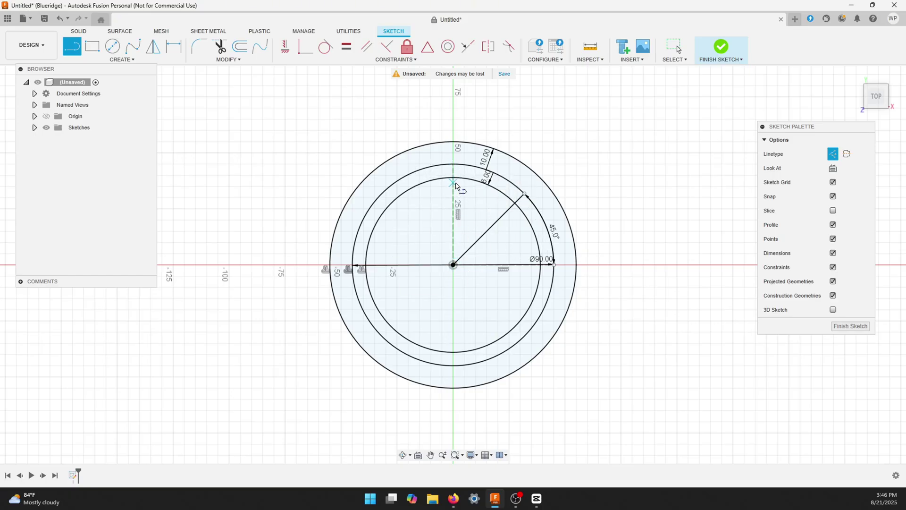
{"action": "key", "text": "Escape"}
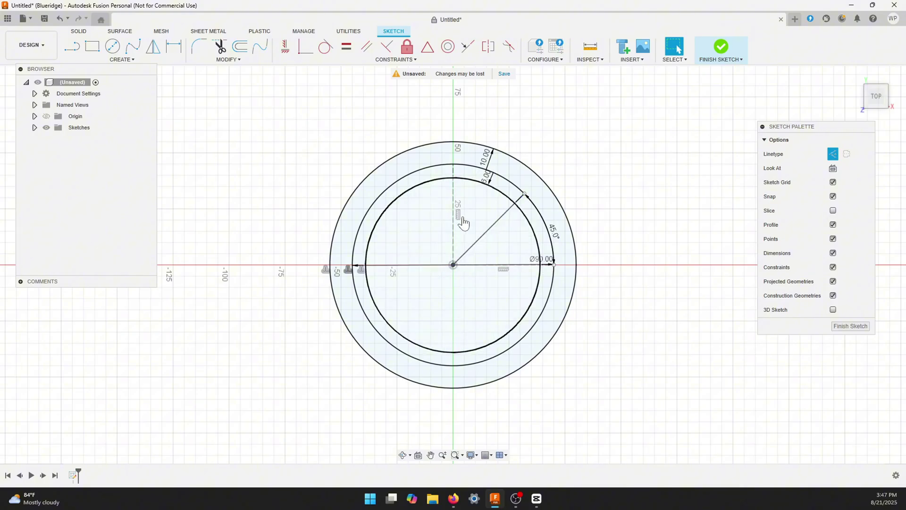
Mirror the 45° line about the vertical construction line
{"action": "left_click", "coordinate": [151, 58]}
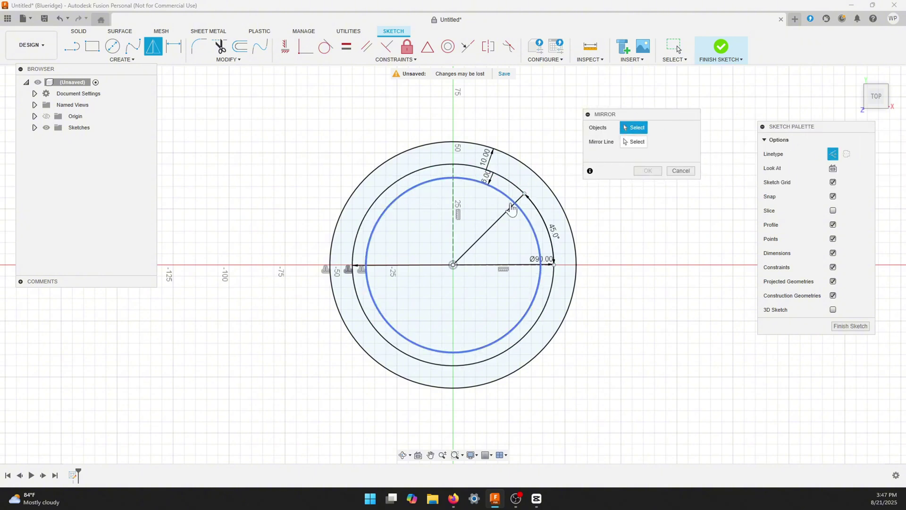
{"action": "left_click", "coordinate": [496, 222]}
{"action": "left_click", "coordinate": [634, 142]}
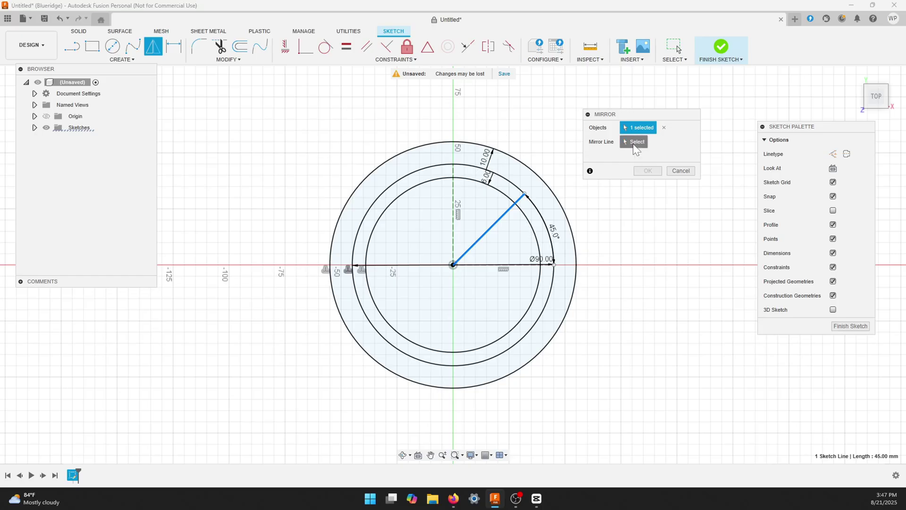
{"action": "left_click", "coordinate": [452, 198]}
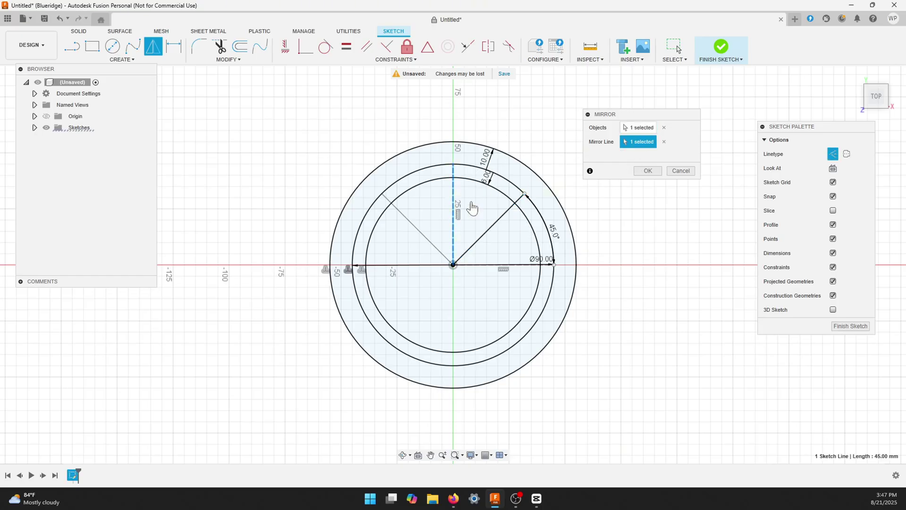
{"action": "left_click", "coordinate": [655, 170]}
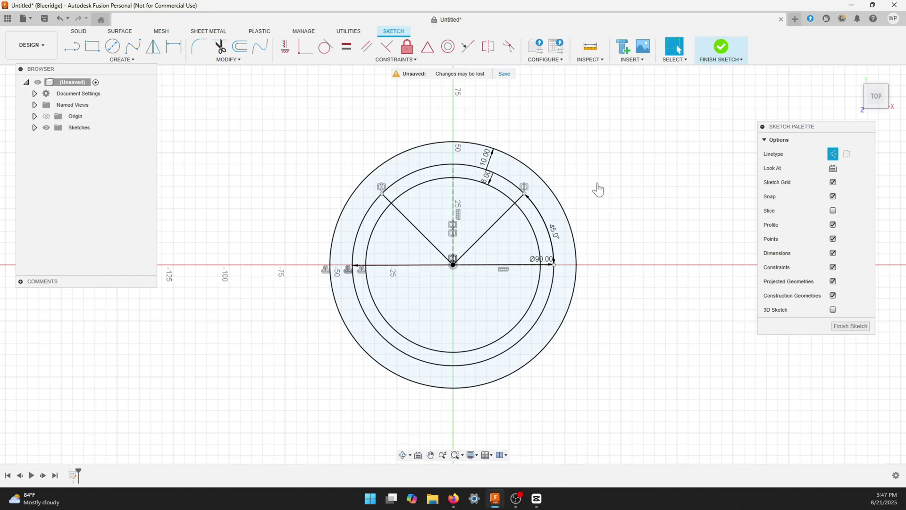
{"action": "left_click", "coordinate": [475, 219]}
{"action": "left_click", "coordinate": [478, 170]}
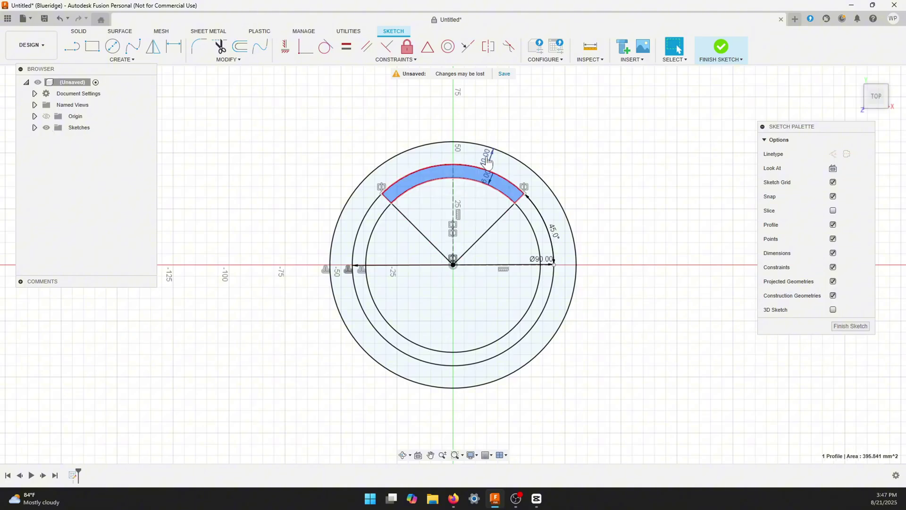
{"action": "left_click", "coordinate": [488, 163]}
{"action": "left_click", "coordinate": [508, 174]}
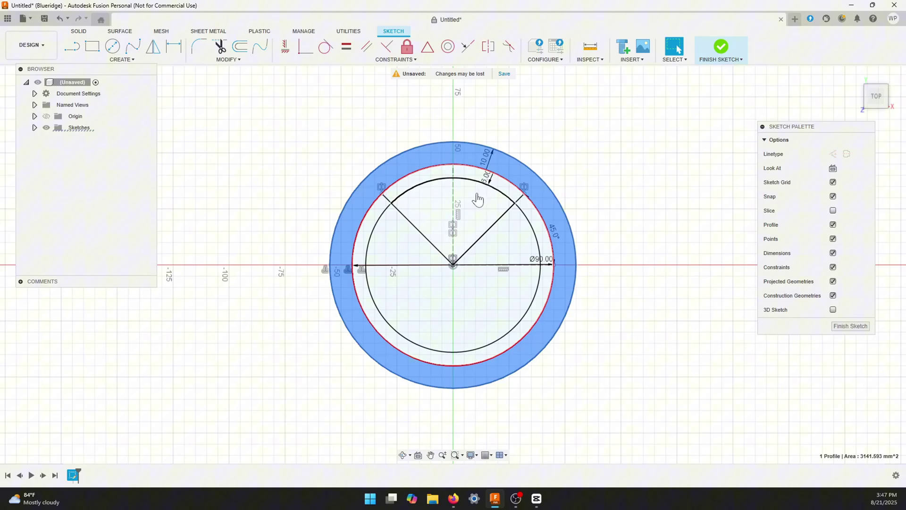
{"action": "left_click", "coordinate": [478, 173]}
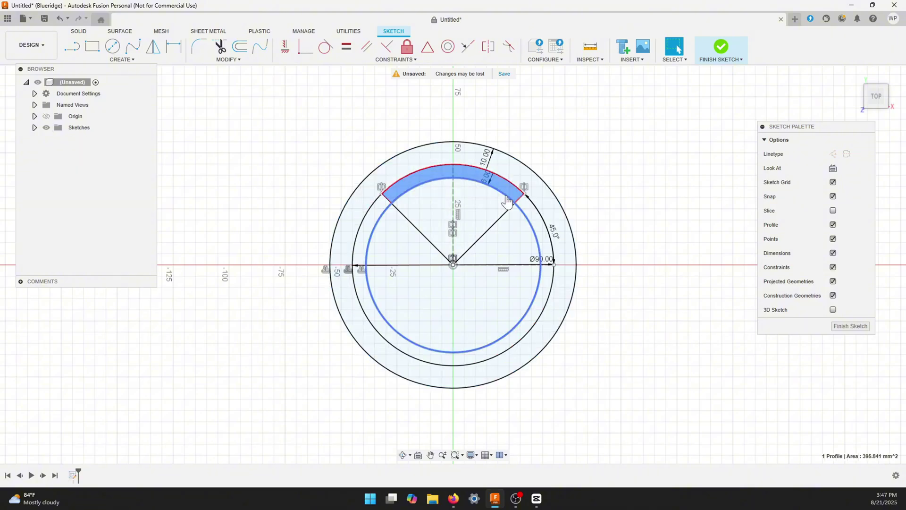
{"action": "key", "text": "l"}
{"action": "left_click", "coordinate": [524, 194]}
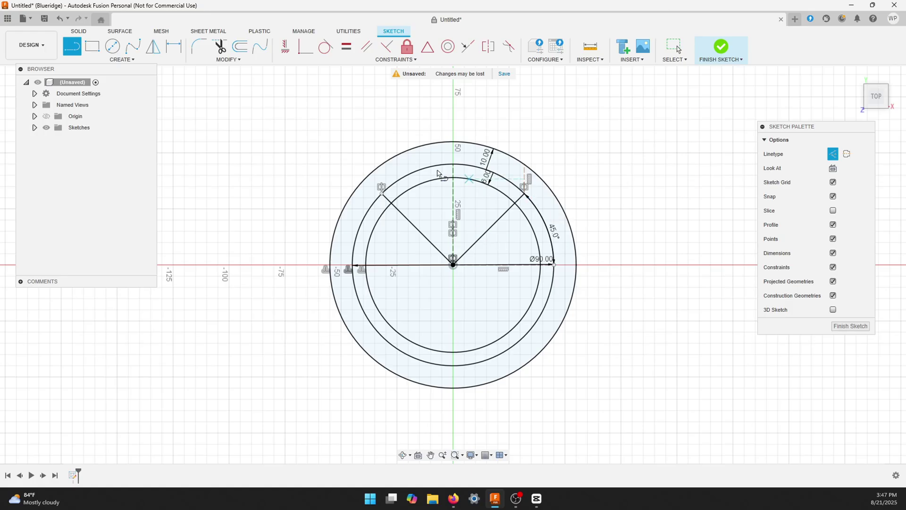
{"action": "left_click", "coordinate": [72, 46]}
Draw two solid vertical lines, each about 13 mm long, from the outer ends of the angled lines up to the outermost circle
{"action": "key", "text": "l"}
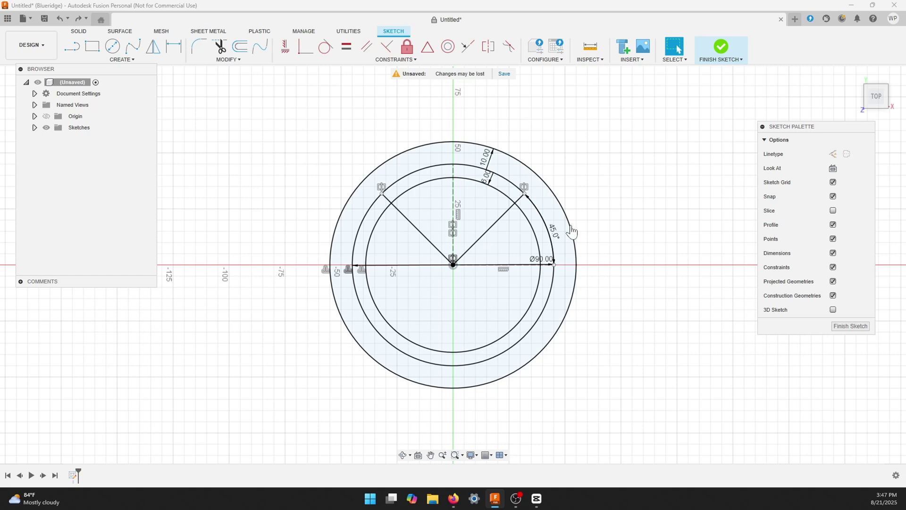
{"action": "left_click", "coordinate": [524, 198]}
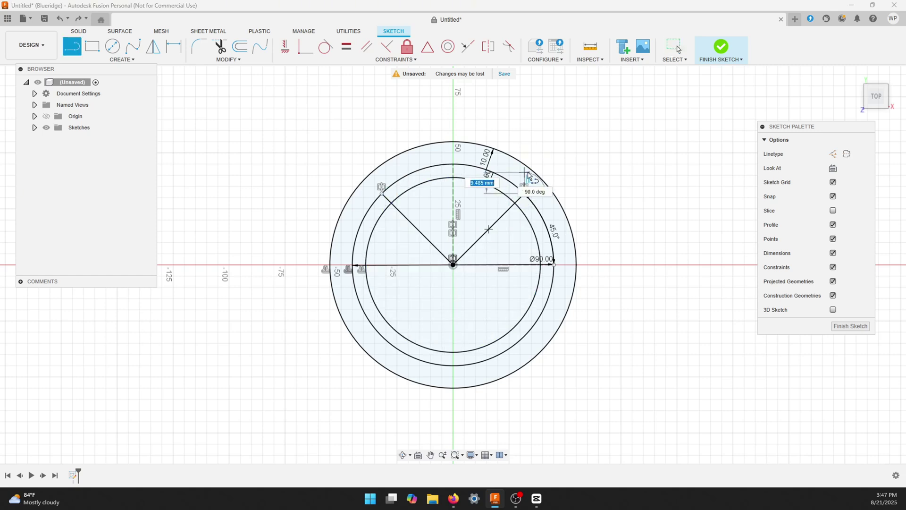
{"action": "left_click", "coordinate": [522, 168]}
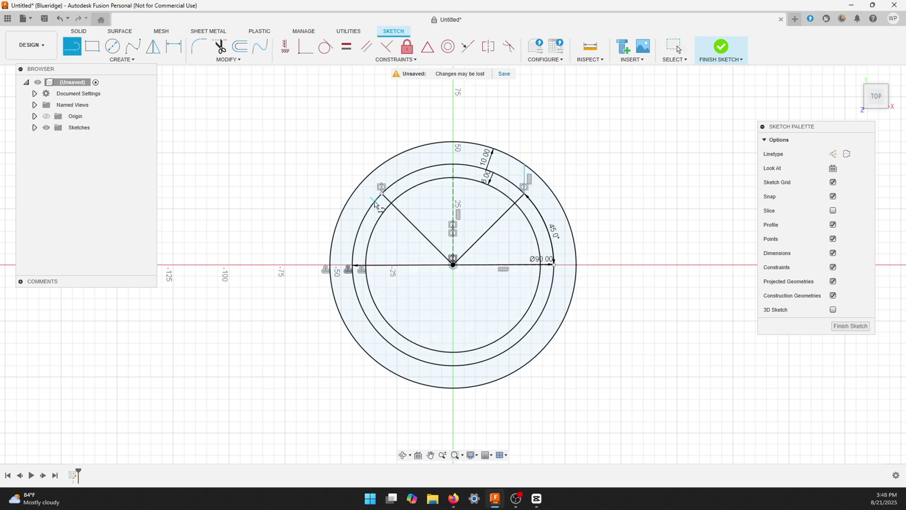
{"action": "left_click", "coordinate": [381, 193]}
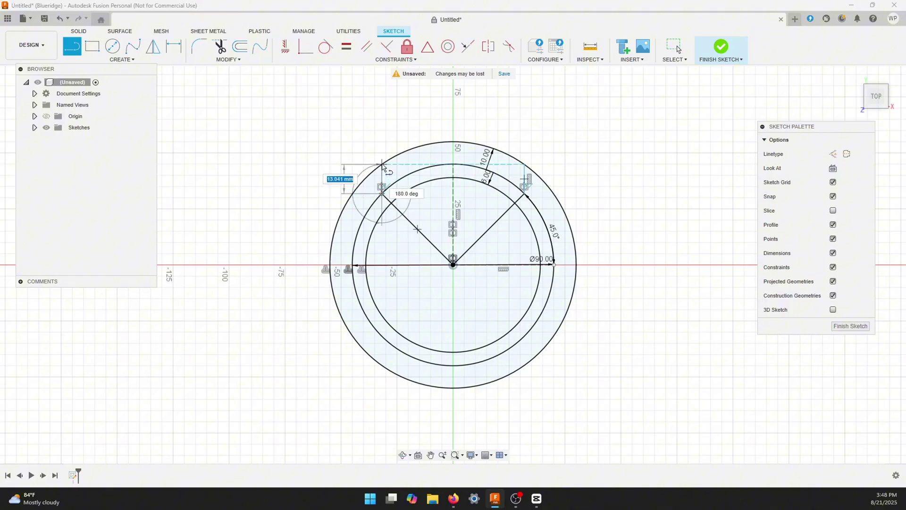
{"action": "left_click", "coordinate": [381, 165]}
{"action": "key", "text": "Escape"}
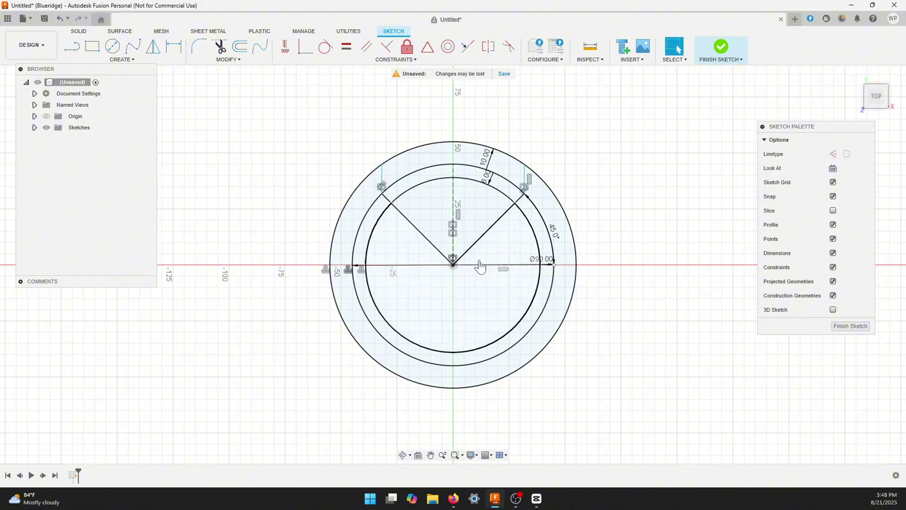
{"action": "left_click", "coordinate": [407, 170]}
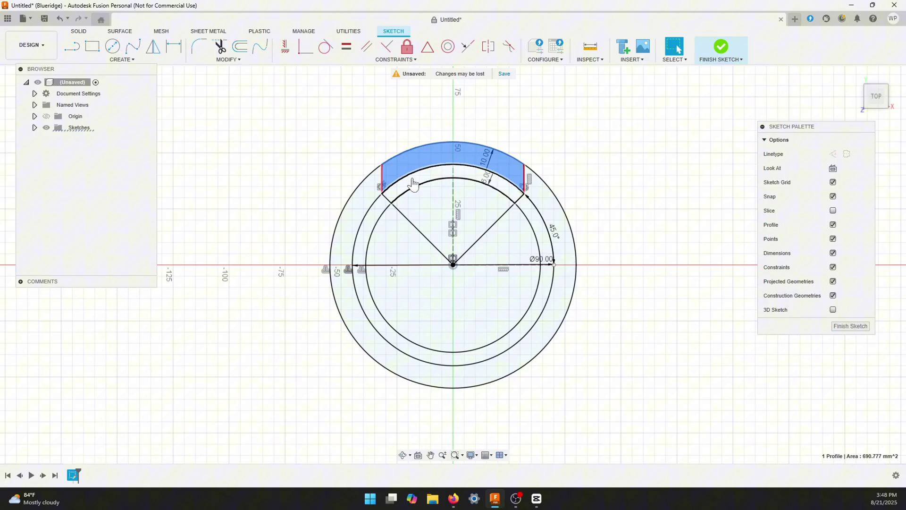
{"action": "left_click", "coordinate": [415, 172], "text": "shift"}
{"action": "left_click", "coordinate": [435, 226], "text": "shift"}
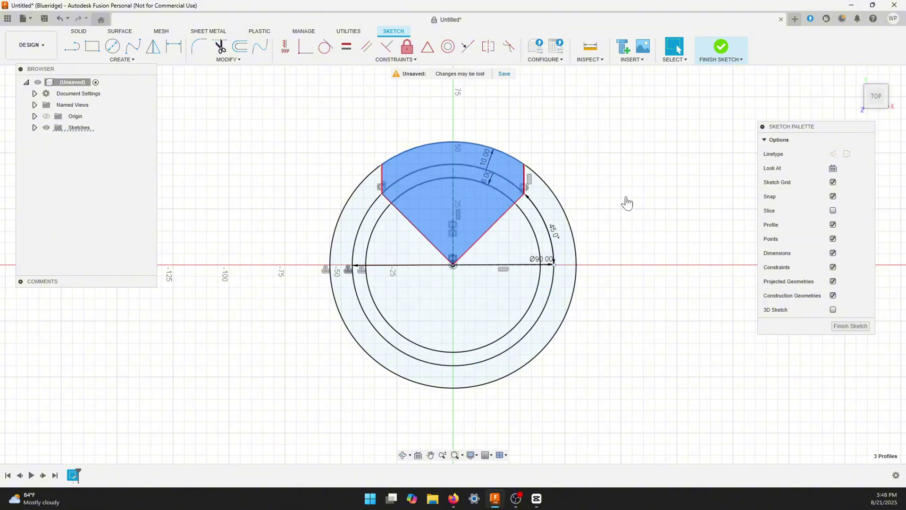
{"action": "key", "text": "Escape"}
{"action": "middle_click_drag", "start_coordinate": [578, 150], "coordinate": [583, 205]}
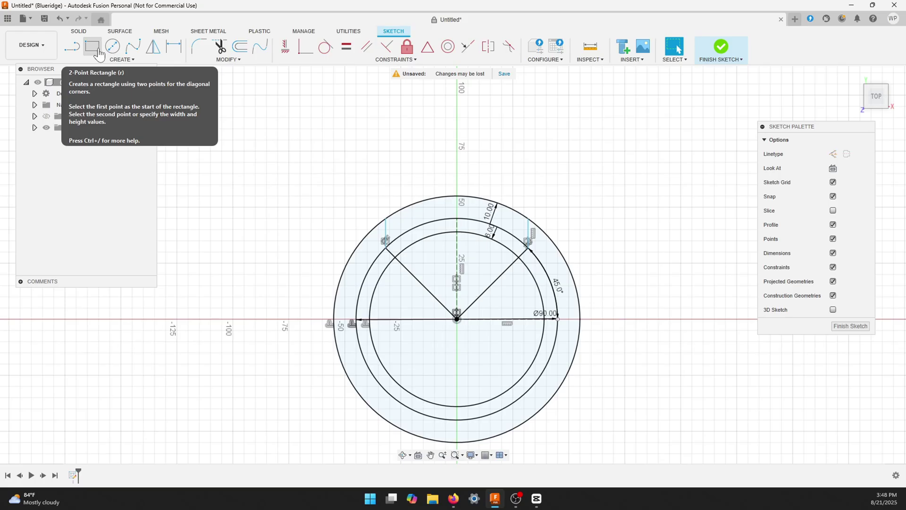
Draw a rectangle about 20 mm wide and 45 mm tall, centred on the vertical construction line and crossing the tops of all three circles
{"action": "left_click", "coordinate": [99, 53]}
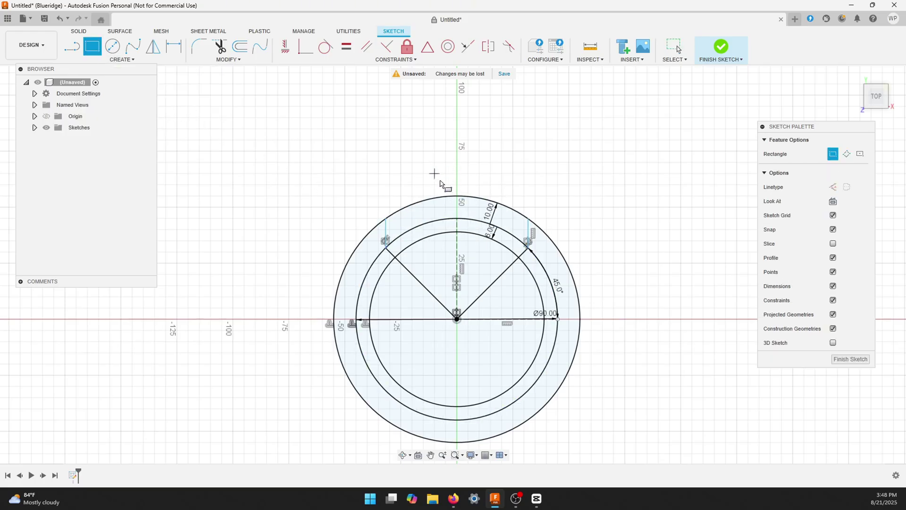
{"action": "left_click", "coordinate": [435, 174]}
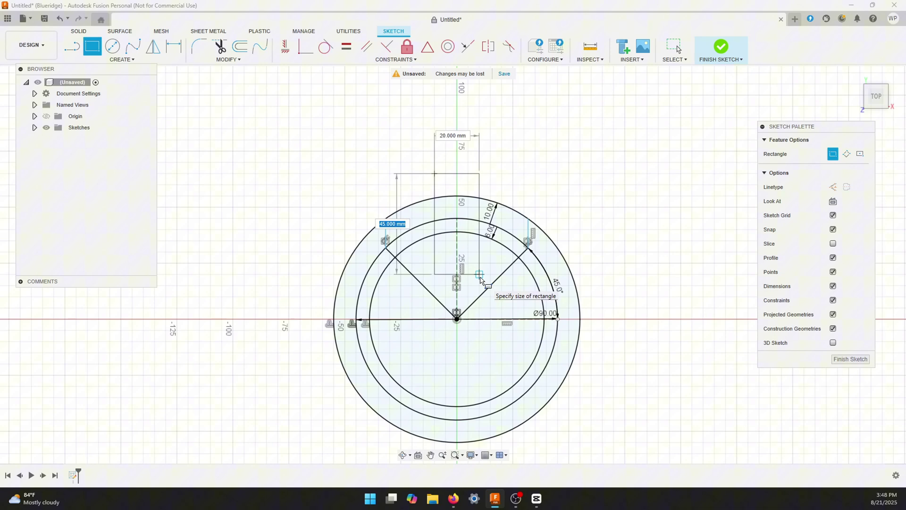
{"action": "left_click", "coordinate": [480, 278]}
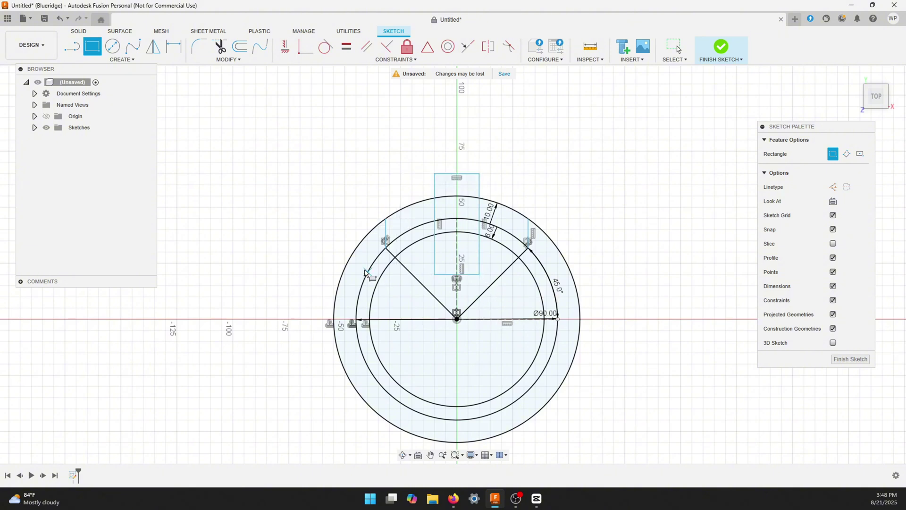
{"action": "key", "text": "Escape"}
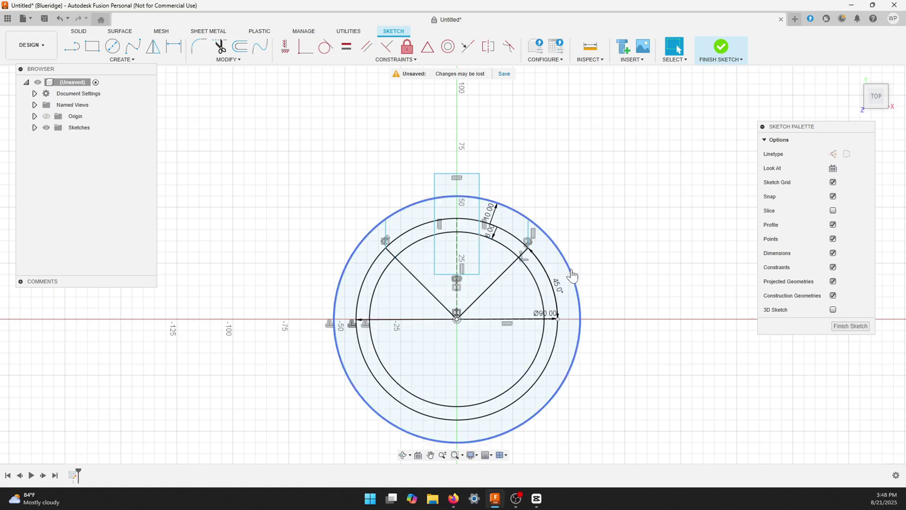
Extrude the three ring segments between the two inner circles, bounded by the angled lines, 40 mm as a new body
{"action": "mouse_move", "coordinate": [597, 258]}
{"action": "middle_mouse_down", "text": "shift"}
{"action": "mouse_move", "coordinate": [564, 269]}
{"action": "mouse_move", "coordinate": [572, 250]}
{"action": "mouse_move", "coordinate": [613, 259]}
{"action": "mouse_move", "coordinate": [610, 267]}
{"action": "middle_mouse_up", "text": "shift"}
{"action": "left_click", "coordinate": [878, 95]}
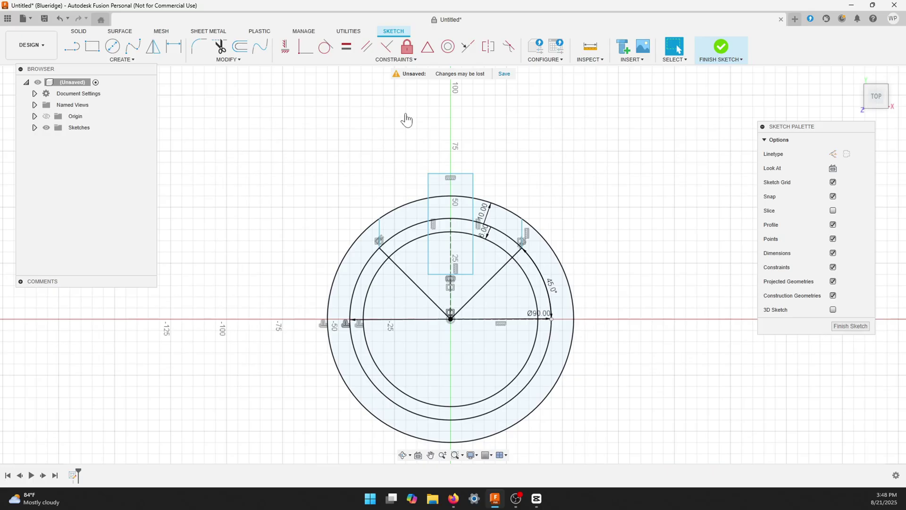
{"action": "left_click", "coordinate": [81, 32]}
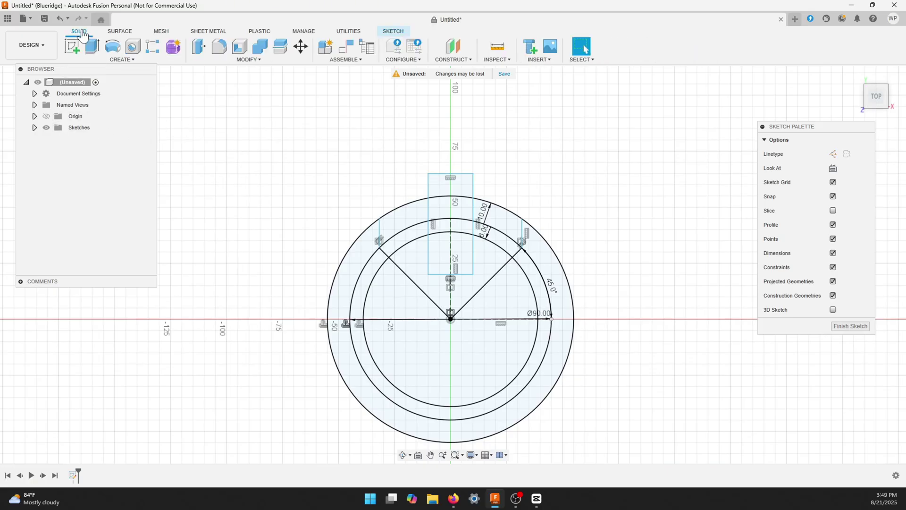
{"action": "left_click", "coordinate": [102, 51]}
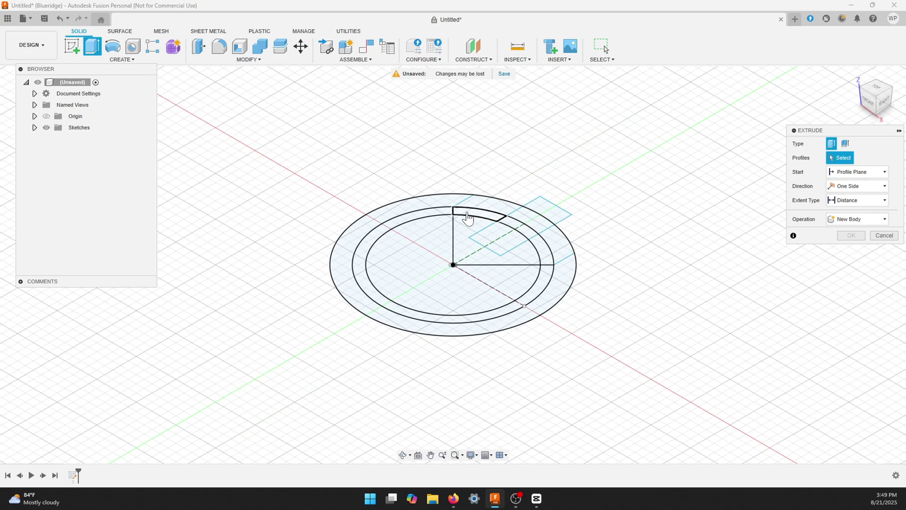
{"action": "left_click", "coordinate": [880, 92]}
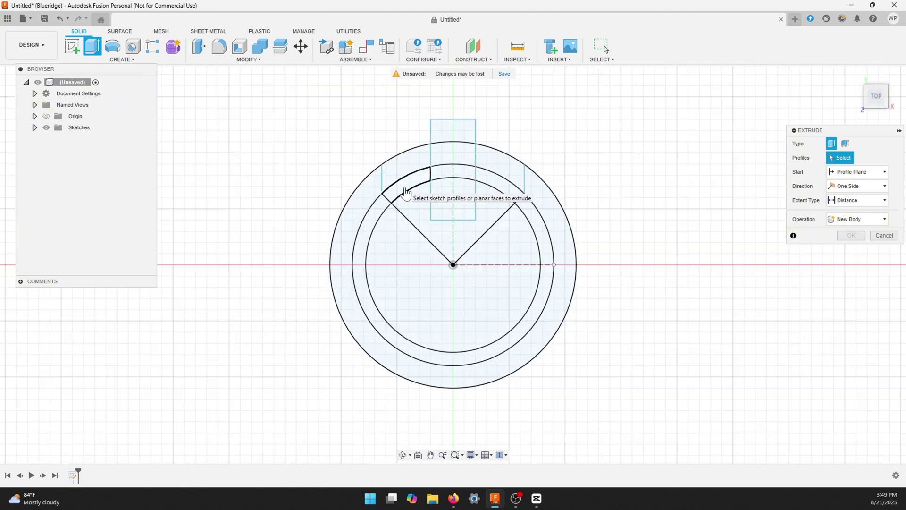
{"action": "left_click", "coordinate": [405, 193]}
{"action": "left_click", "coordinate": [452, 172]}
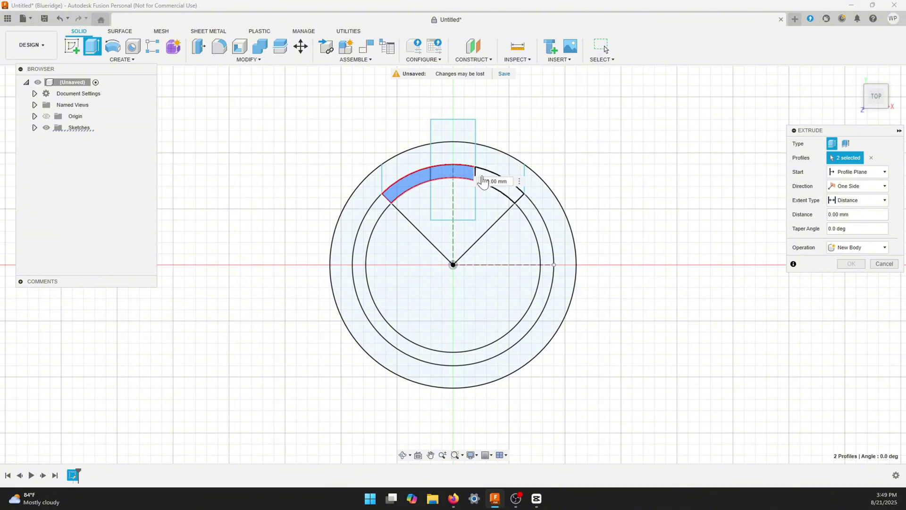
{"action": "left_click", "coordinate": [512, 193]}
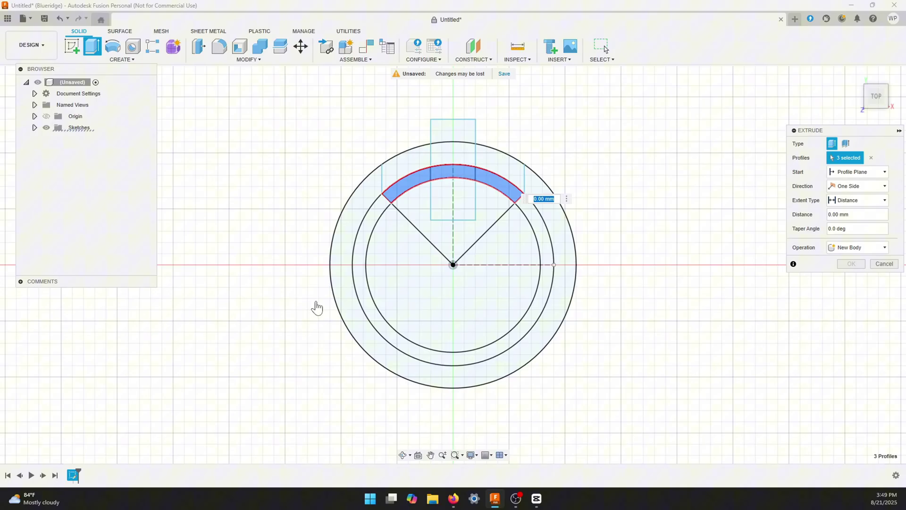
{"action": "type", "text": "40"}
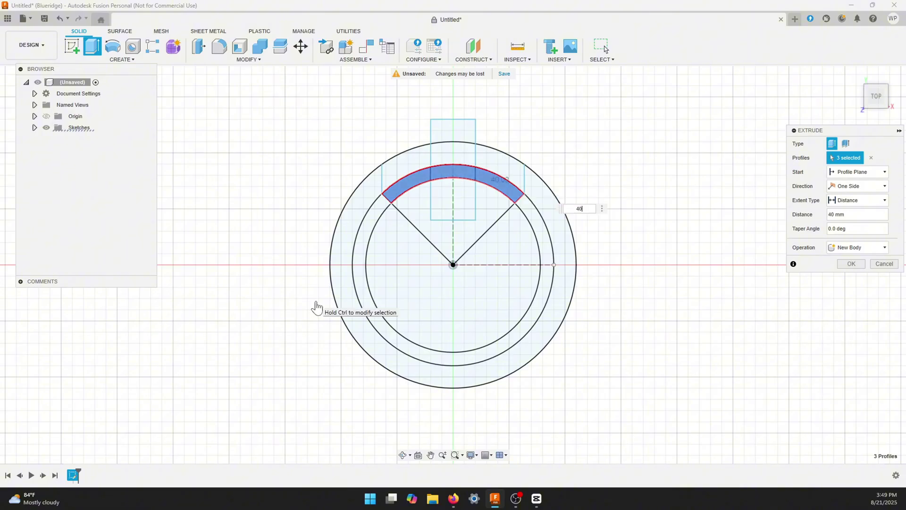
{"action": "key", "text": "Return"}
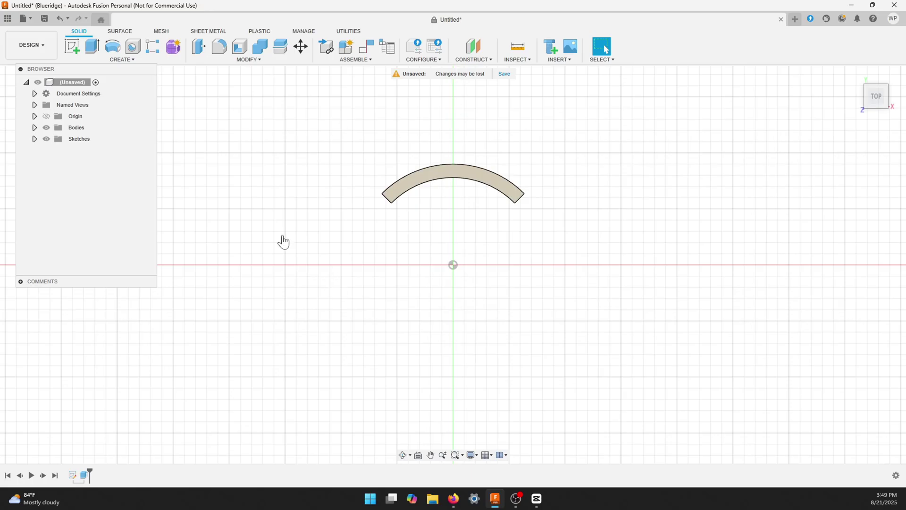
Make Sketch1 visible again alongside the extruded curved body
{"action": "left_click", "coordinate": [35, 139]}
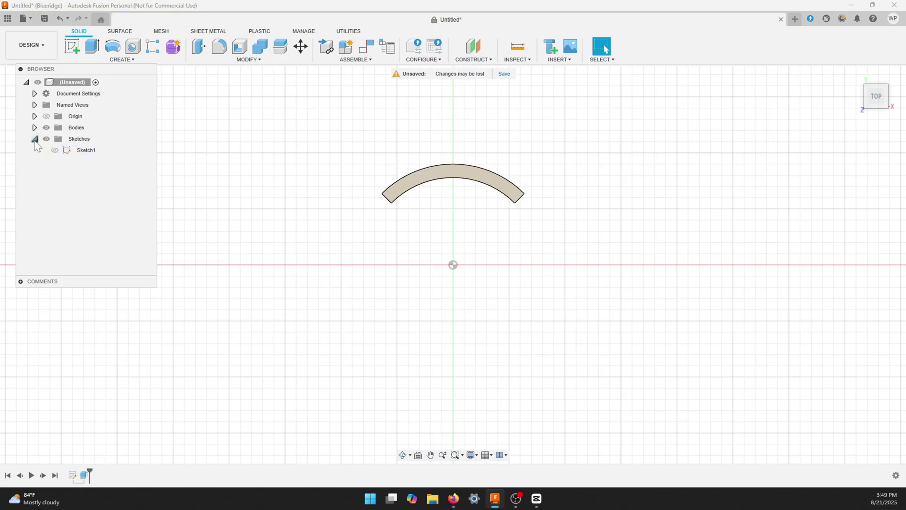
{"action": "left_click", "coordinate": [55, 150]}
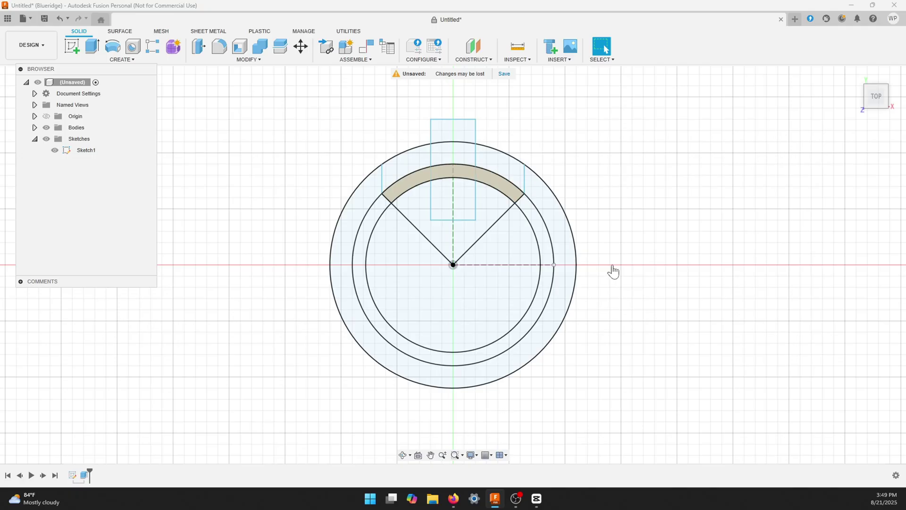
{"action": "mouse_move", "coordinate": [636, 336]}
{"action": "middle_mouse_down", "text": "shift"}
{"action": "mouse_move", "coordinate": [687, 328]}
{"action": "mouse_move", "coordinate": [613, 339]}
{"action": "mouse_move", "coordinate": [639, 344]}
{"action": "middle_mouse_up", "text": "shift"}
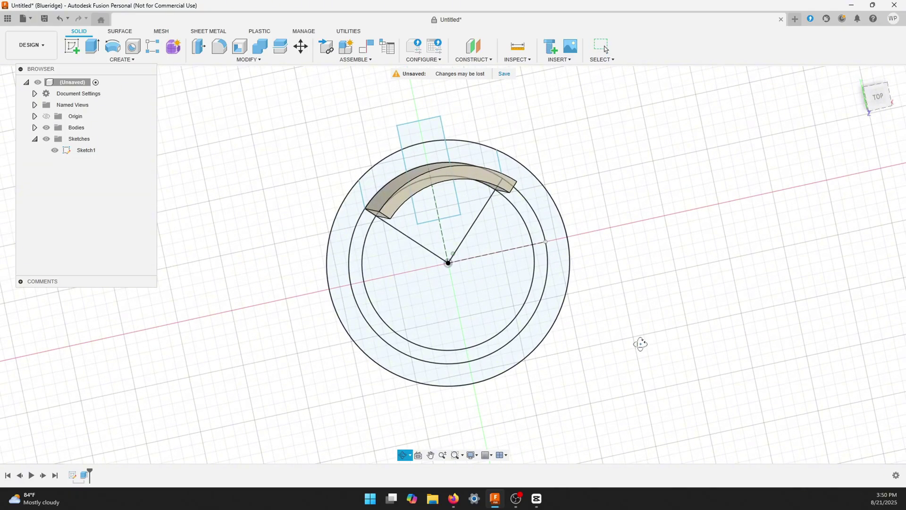
{"action": "left_click", "coordinate": [878, 99]}
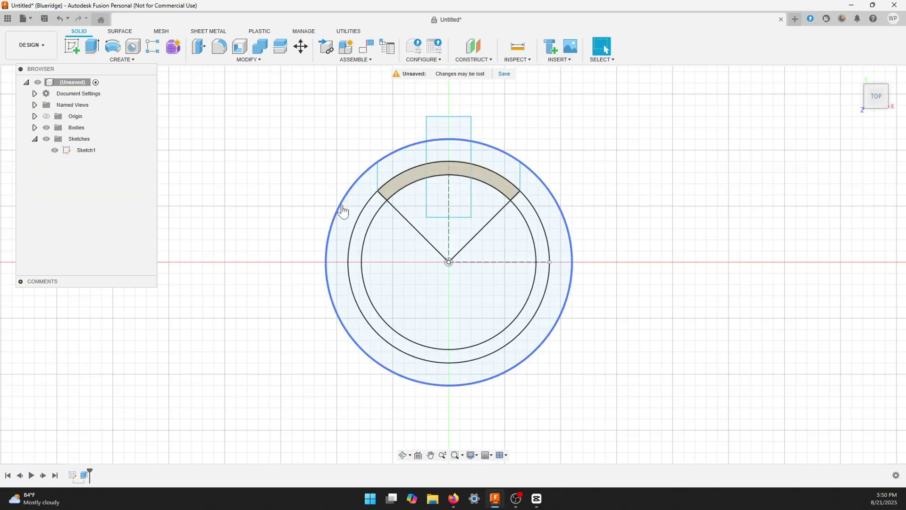
Extrude the whole rectangle together with the curved ring segments by -10 mm, joining them to the existing body
{"action": "middle_click_drag", "start_coordinate": [265, 263], "coordinate": [386, 271], "text": "shift"}
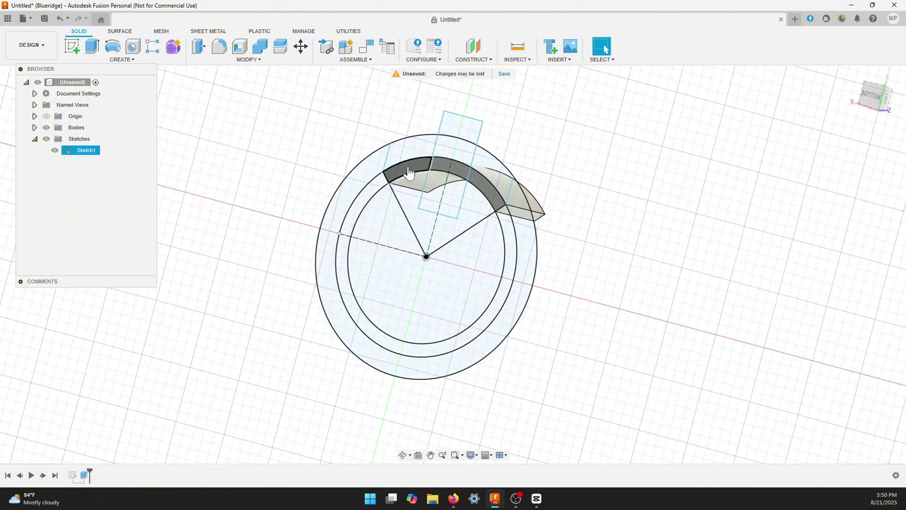
{"action": "left_click", "coordinate": [451, 157]}
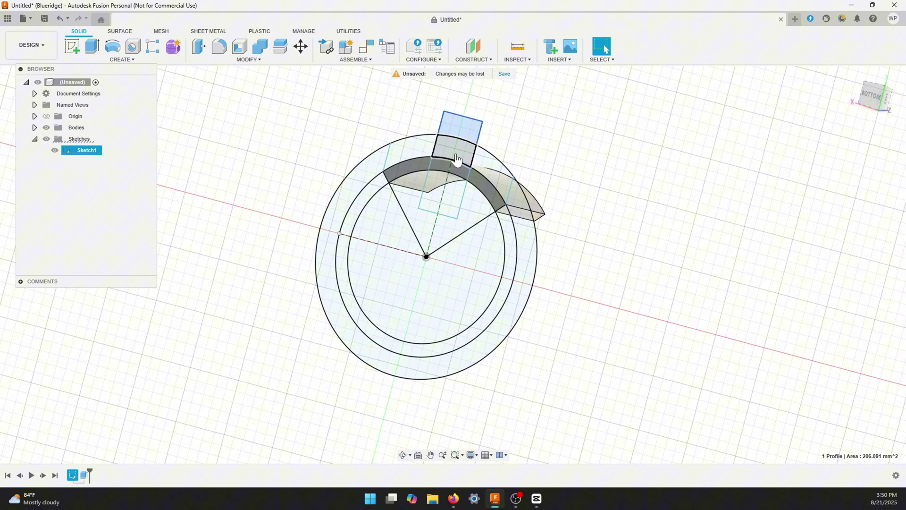
{"action": "left_click", "coordinate": [460, 123]}
{"action": "left_click", "coordinate": [436, 198]}
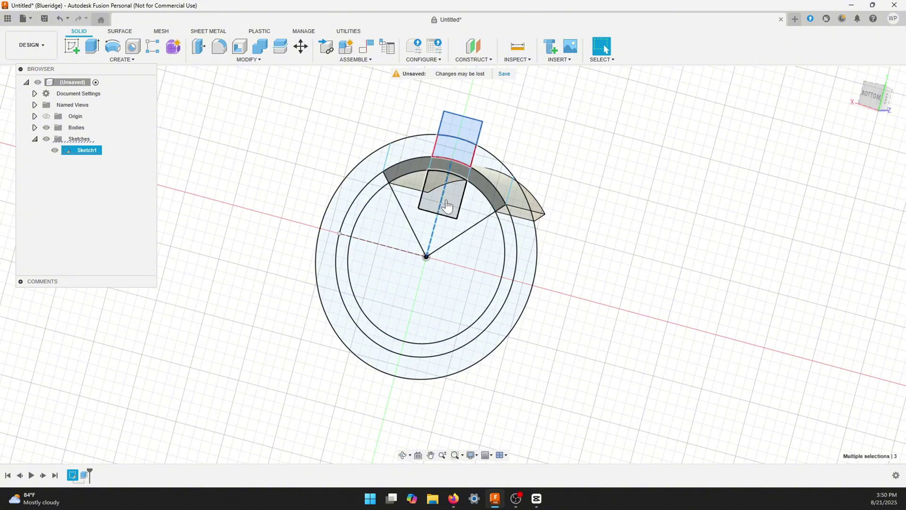
{"action": "left_click", "coordinate": [415, 171]}
{"action": "left_click", "coordinate": [450, 166]}
{"action": "left_click", "coordinate": [486, 188]}
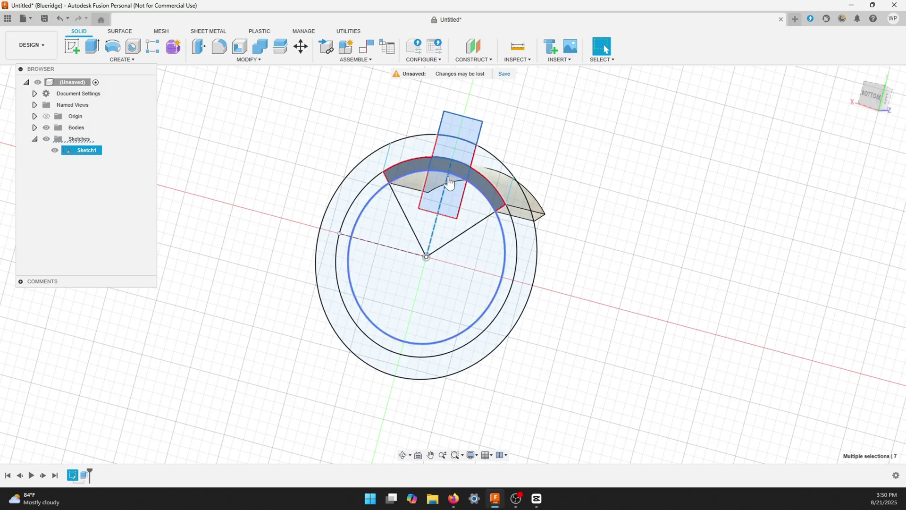
{"action": "key", "text": "e"}
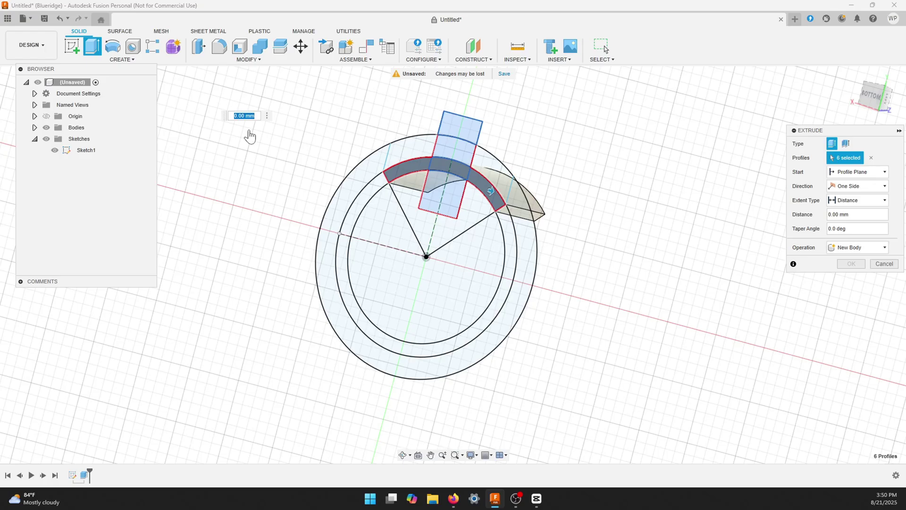
{"action": "type", "text": "9"}
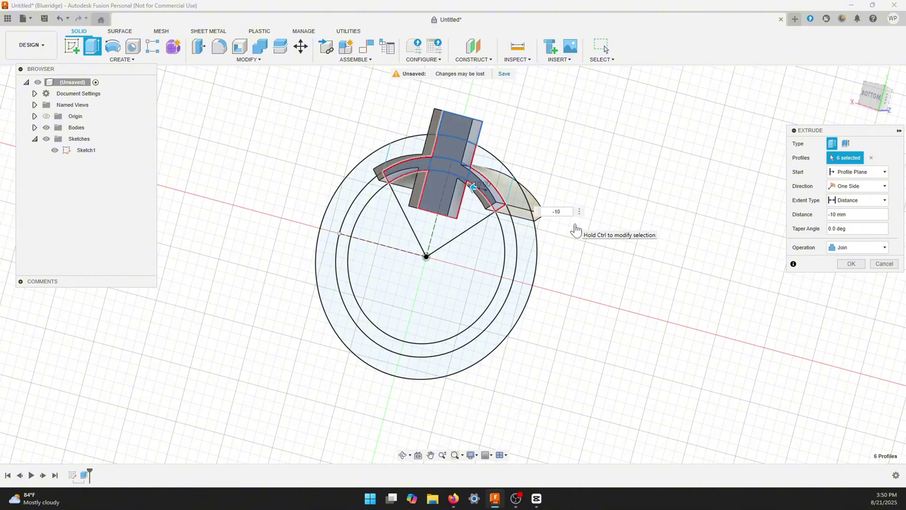
{"action": "key", "text": "Return"}
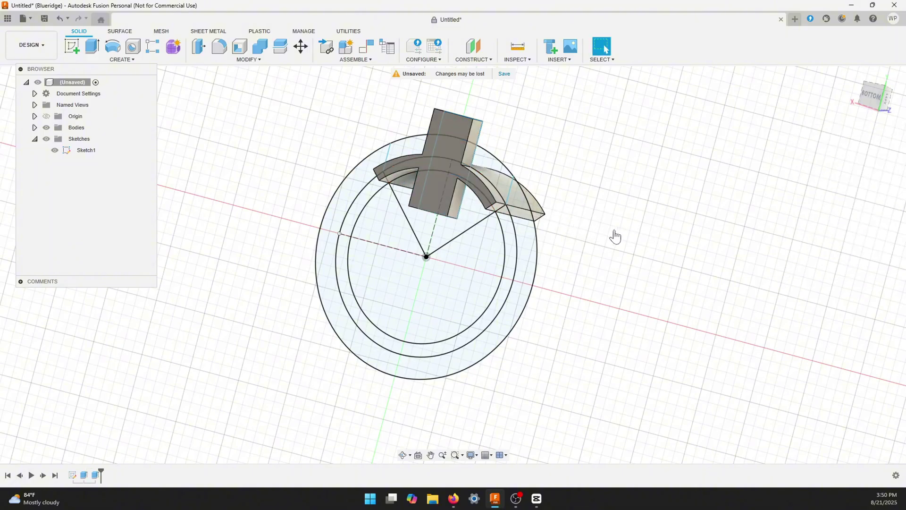
Start another extrusion, hide Body1, and select the six profiles between the innermost and outermost circles, bounded by the vertical and angled lines
{"action": "mouse_move", "coordinate": [615, 236]}
{"action": "middle_mouse_down", "text": "shift"}
{"action": "mouse_move", "coordinate": [643, 226]}
{"action": "mouse_move", "coordinate": [599, 234]}
{"action": "mouse_move", "coordinate": [514, 229]}
{"action": "mouse_move", "coordinate": [522, 236]}
{"action": "mouse_move", "coordinate": [552, 228]}
{"action": "mouse_move", "coordinate": [453, 277]}
{"action": "mouse_move", "coordinate": [372, 285]}
{"action": "mouse_move", "coordinate": [398, 306]}
{"action": "middle_mouse_up", "text": "shift"}
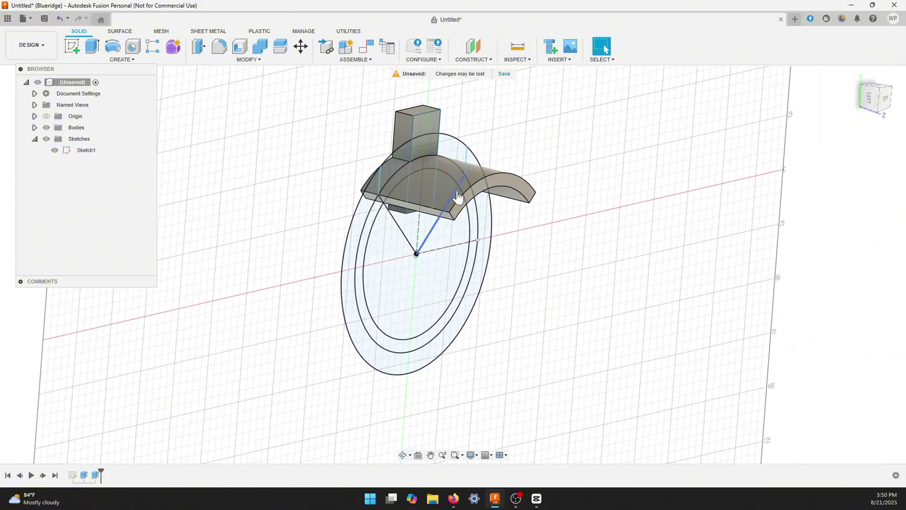
{"action": "left_click", "coordinate": [92, 46]}
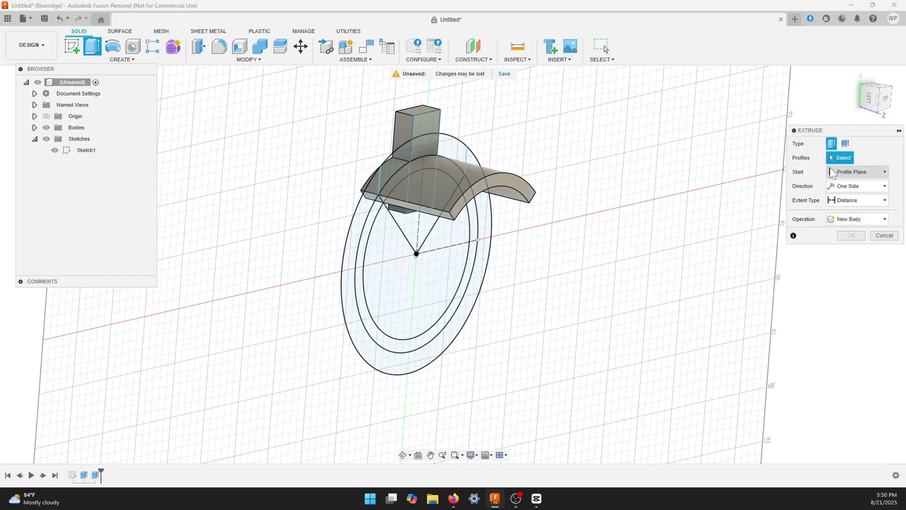
{"action": "left_click", "coordinate": [34, 127]}
{"action": "left_click", "coordinate": [55, 139]}
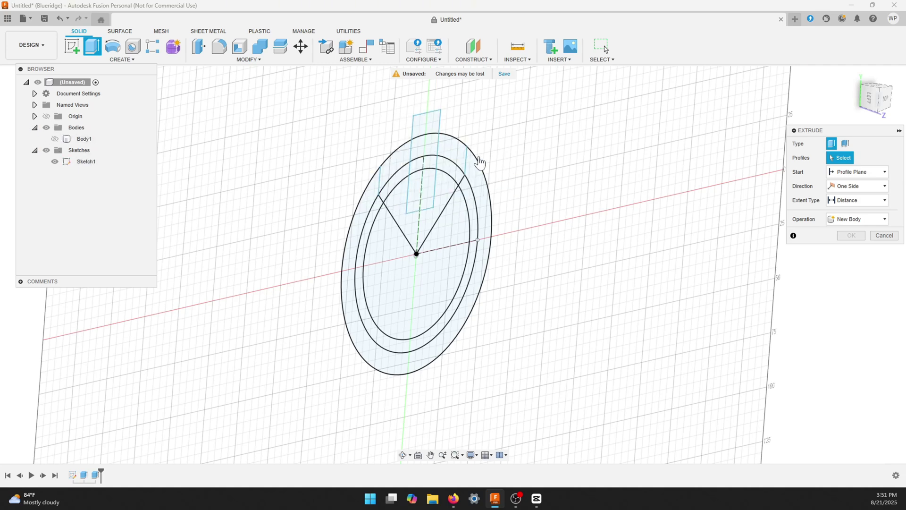
{"action": "left_click", "coordinate": [454, 150]}
{"action": "left_click", "coordinate": [425, 147]}
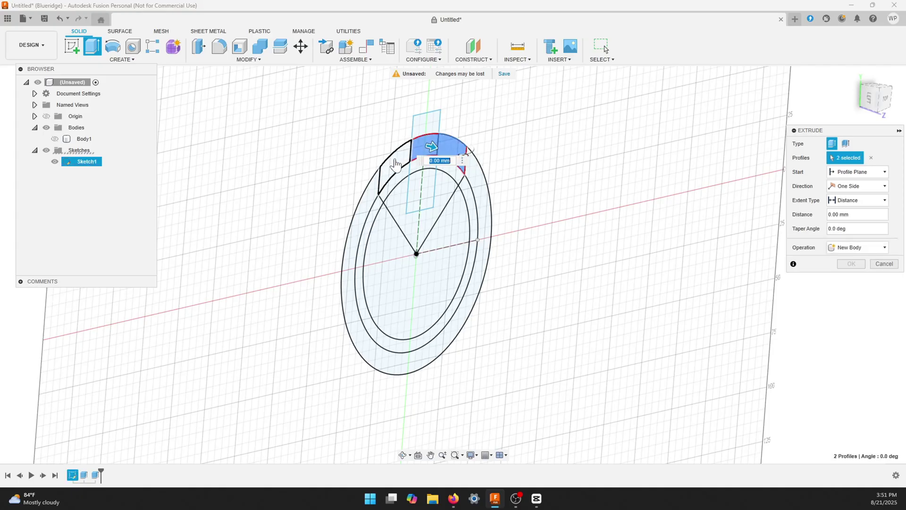
{"action": "left_click", "coordinate": [395, 165]}
{"action": "left_click", "coordinate": [425, 163]}
{"action": "left_click", "coordinate": [451, 165]}
{"action": "left_click", "coordinate": [407, 176]}
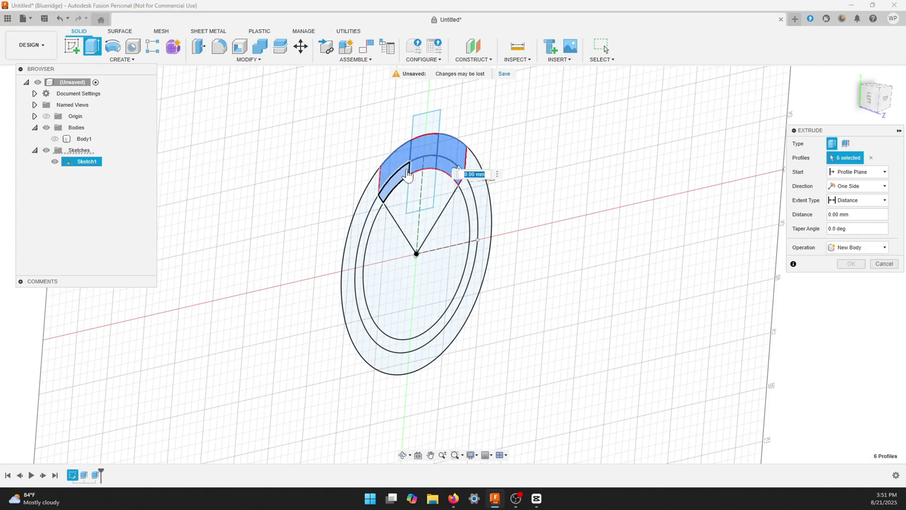
Show Body1 again and extrude the selected profiles 4 mm starting from the curved body's far end face, joined to the body
{"action": "left_click", "coordinate": [55, 139]}
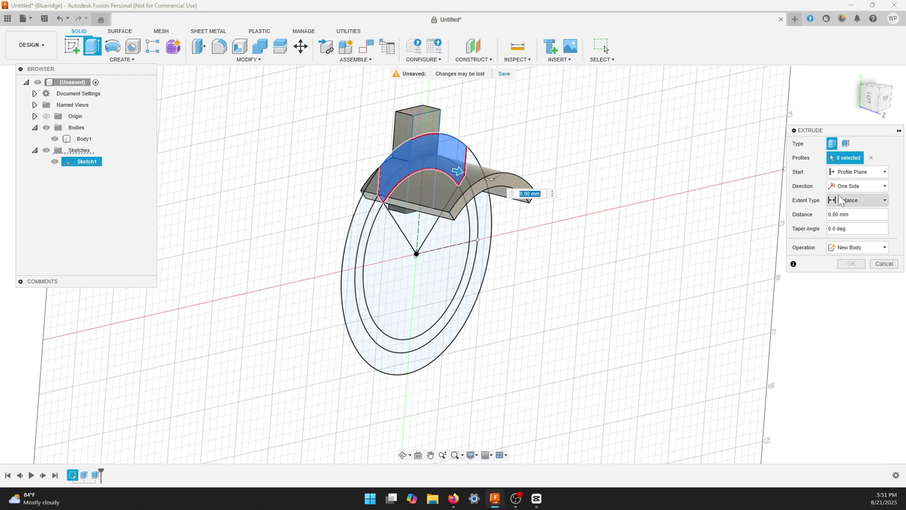
{"action": "left_click", "coordinate": [854, 172]}
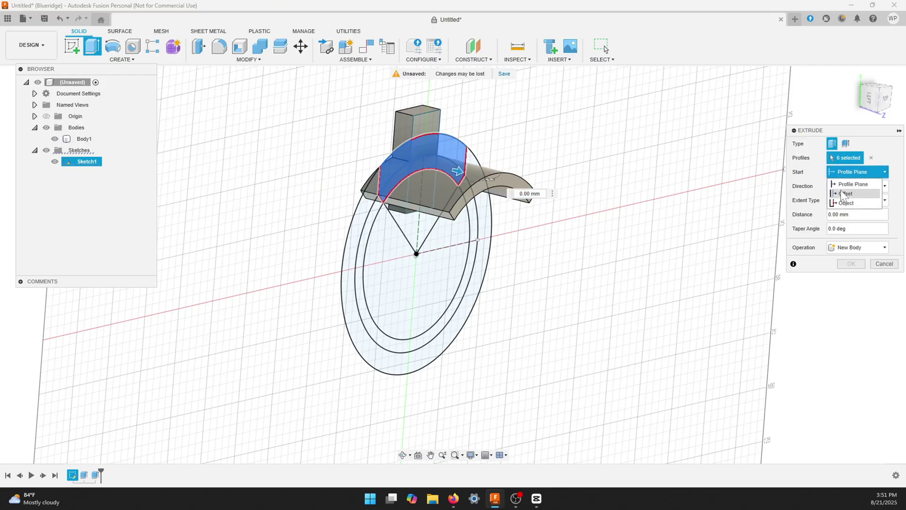
{"action": "left_click", "coordinate": [849, 200]}
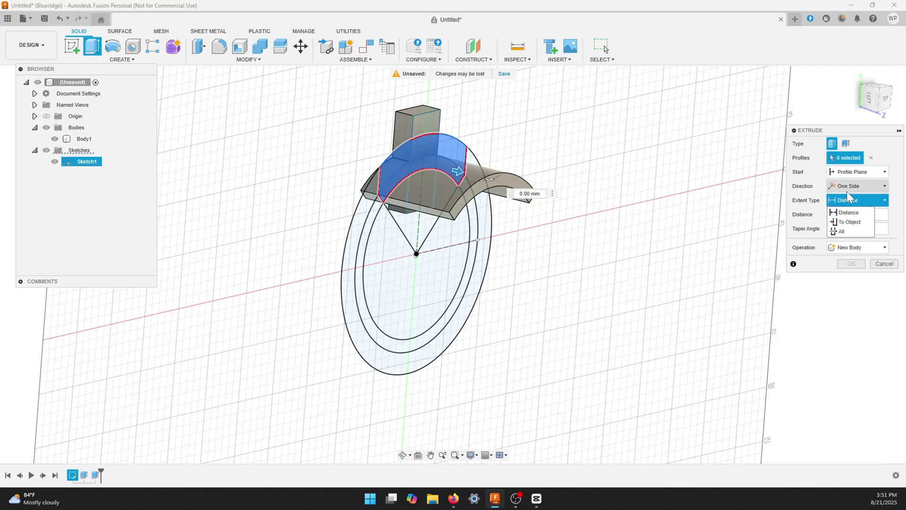
{"action": "left_click", "coordinate": [850, 173]}
{"action": "left_click", "coordinate": [847, 203]}
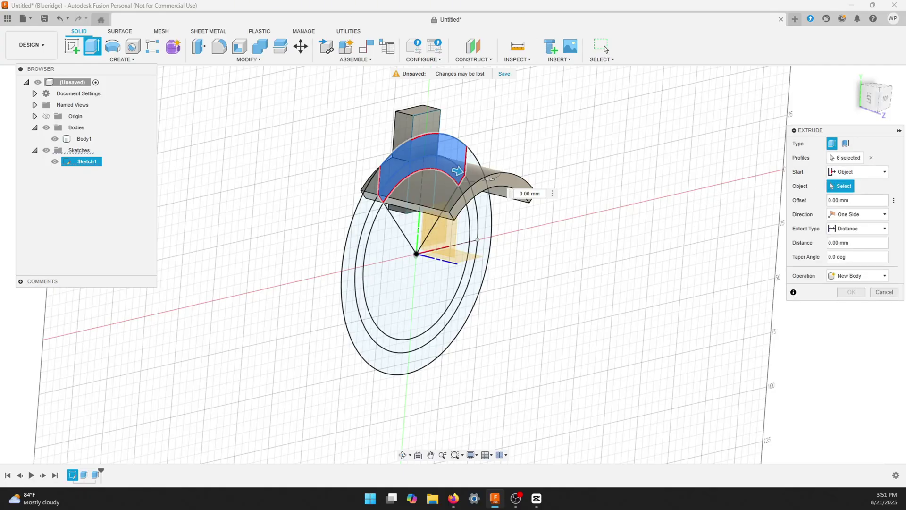
{"action": "left_click", "coordinate": [501, 187]}
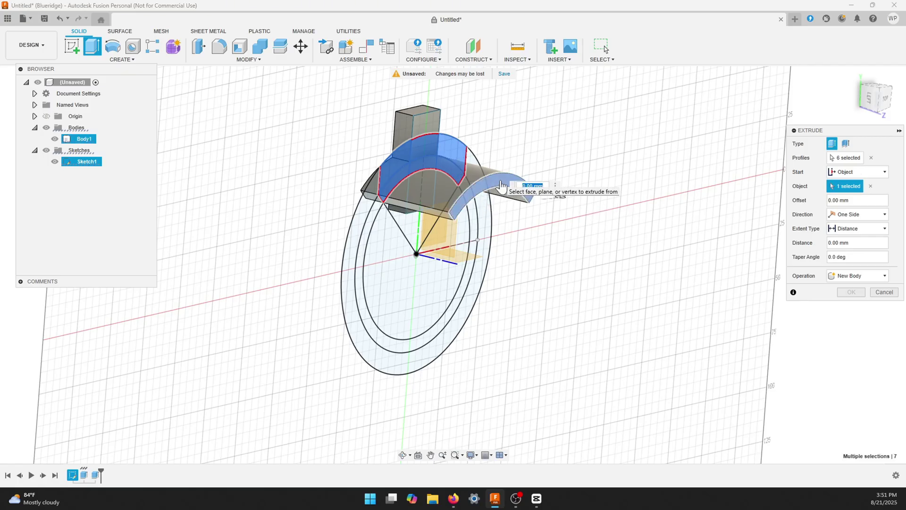
{"action": "type", "text": "4"}
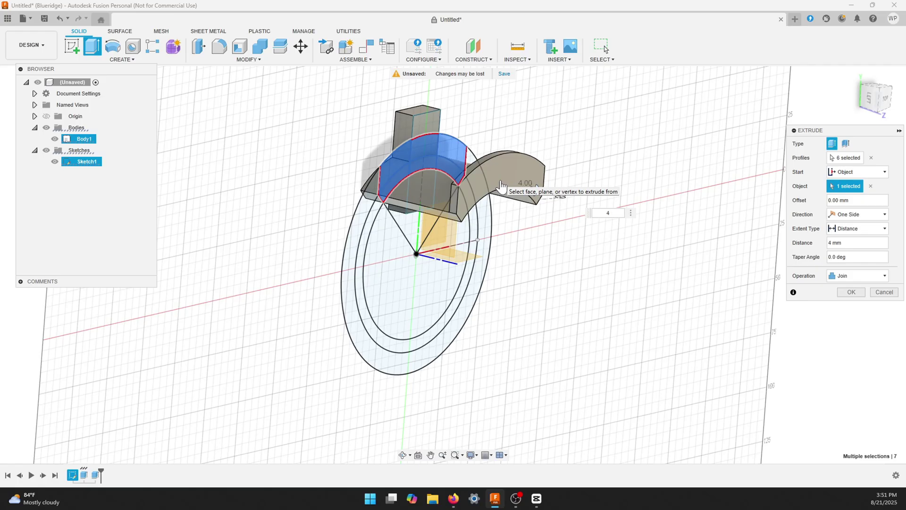
{"action": "key", "text": "Return"}
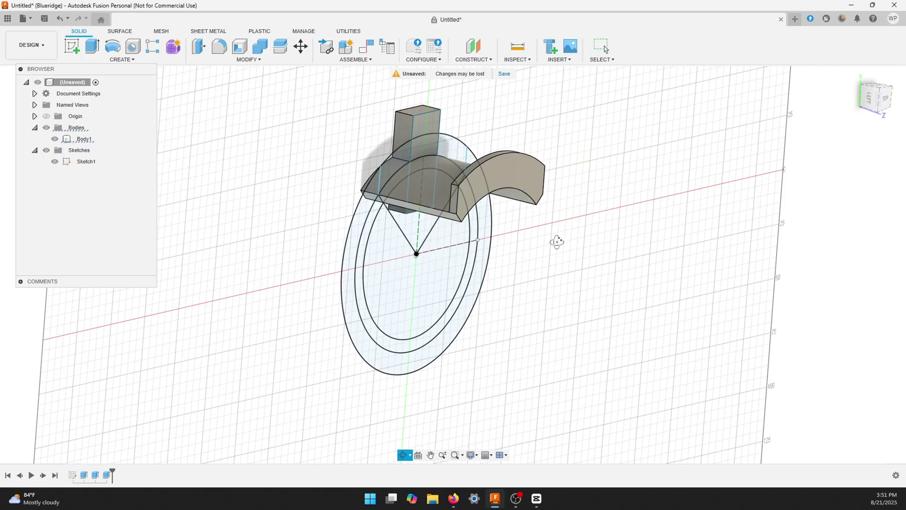
Hide Sketch1 and start a hole on the front face of the rectangular block above the curved body
{"action": "middle_click_drag", "start_coordinate": [557, 241], "coordinate": [521, 242], "text": "shift"}
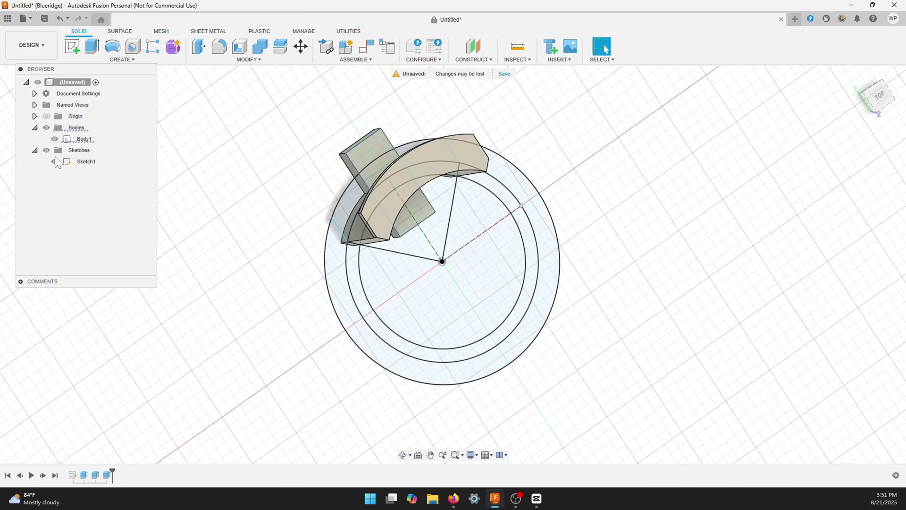
{"action": "left_click", "coordinate": [55, 162]}
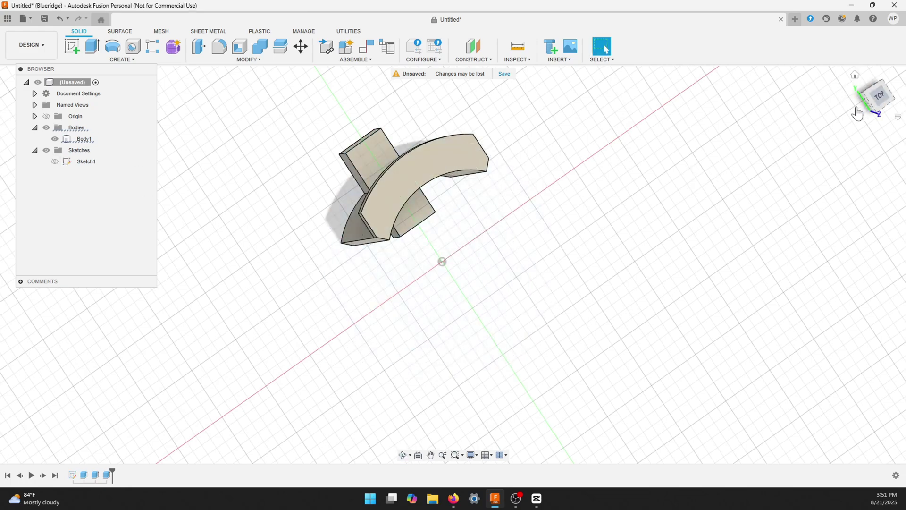
{"action": "left_click", "coordinate": [877, 96]}
{"action": "mouse_move", "coordinate": [676, 212]}
{"action": "middle_mouse_down", "text": "shift"}
{"action": "mouse_move", "coordinate": [618, 202]}
{"action": "mouse_move", "coordinate": [619, 221]}
{"action": "mouse_move", "coordinate": [657, 193]}
{"action": "mouse_move", "coordinate": [691, 203]}
{"action": "mouse_move", "coordinate": [645, 219]}
{"action": "mouse_move", "coordinate": [659, 210]}
{"action": "middle_mouse_up", "text": "shift"}
{"action": "key", "text": "Escape"}
{"action": "scroll", "coordinate": [476, 195], "scroll_direction": "up", "scroll_amount": 5}
{"action": "middle_click_drag", "start_coordinate": [469, 186], "coordinate": [593, 173], "text": "shift"}
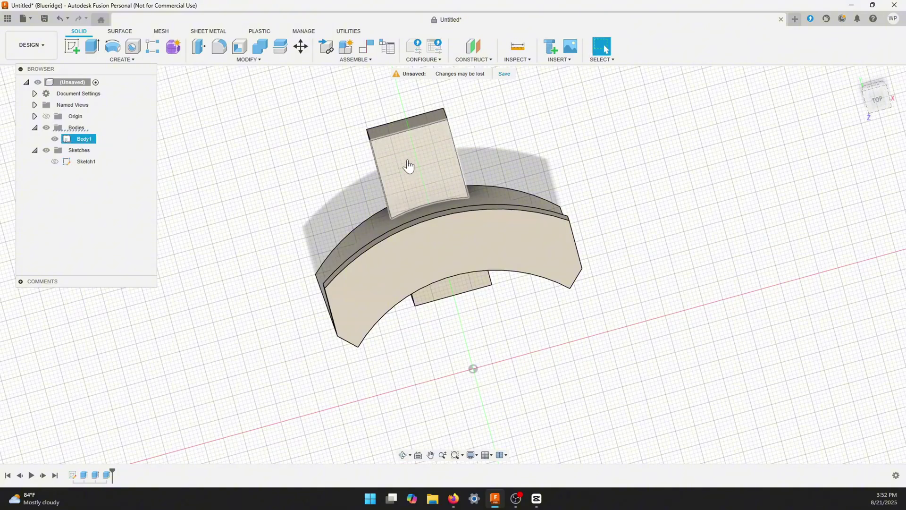
{"action": "left_click", "coordinate": [133, 47]}
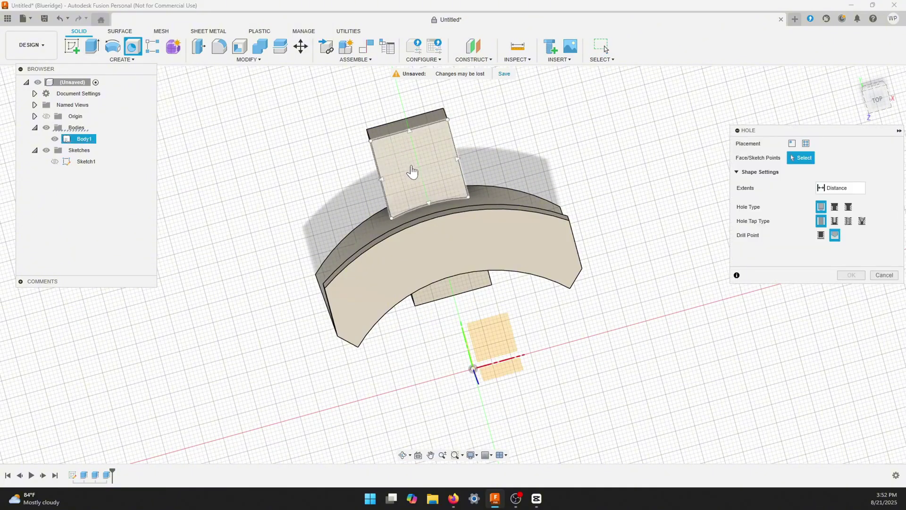
{"action": "left_click", "coordinate": [413, 173]}
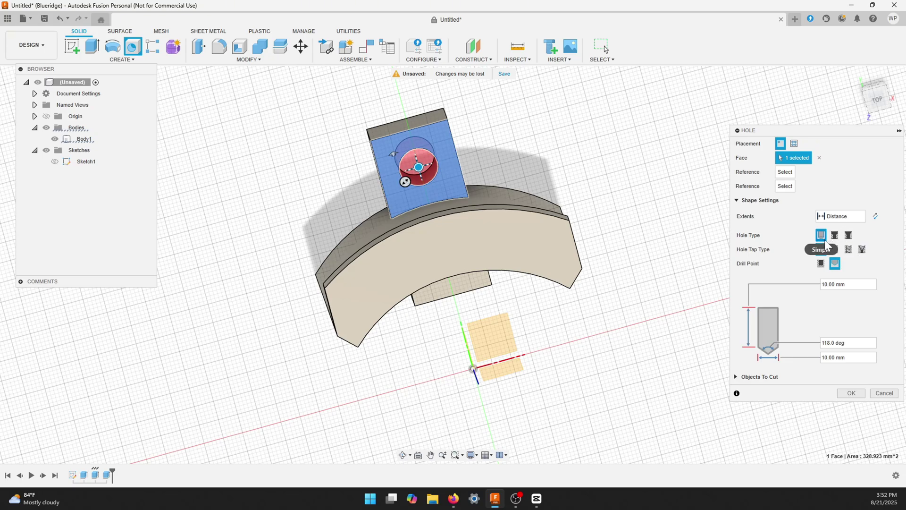
Create the hole as a countersink with a flat drill point, 3 mm hole diameter and 8 mm countersink diameter
{"action": "left_click", "coordinate": [850, 240]}
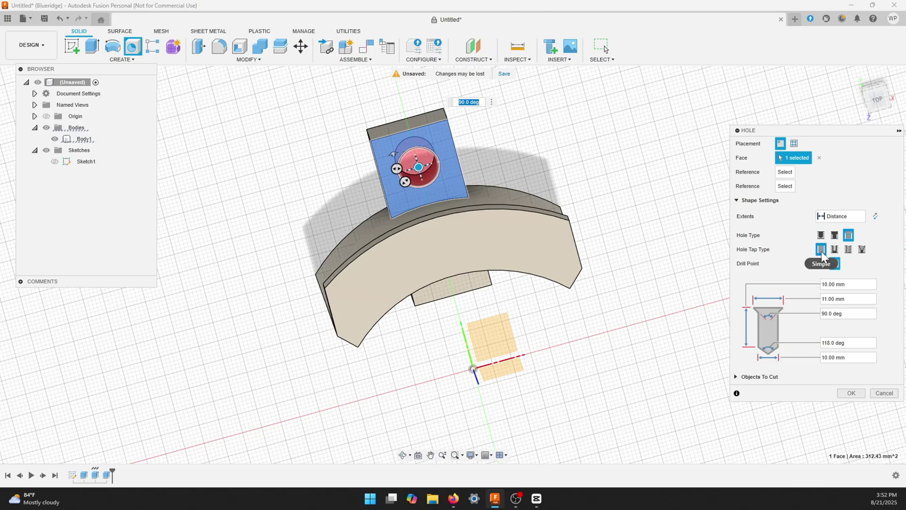
{"action": "left_click", "coordinate": [821, 264]}
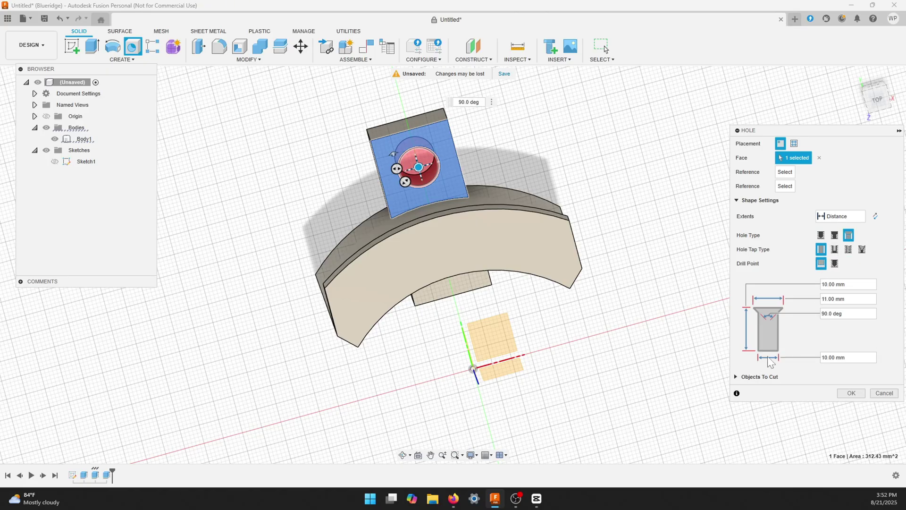
{"action": "double_click", "coordinate": [833, 358]}
{"action": "key", "text": "Return"}
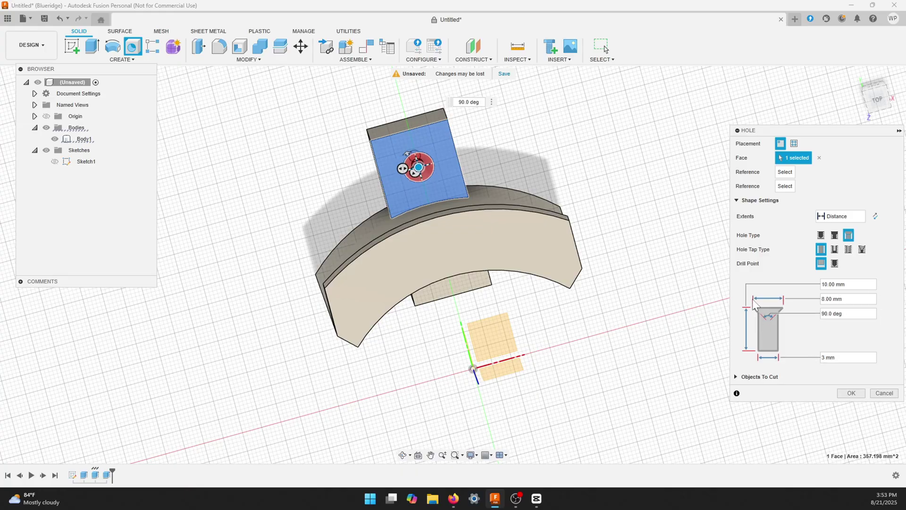
{"action": "left_click", "coordinate": [850, 394]}
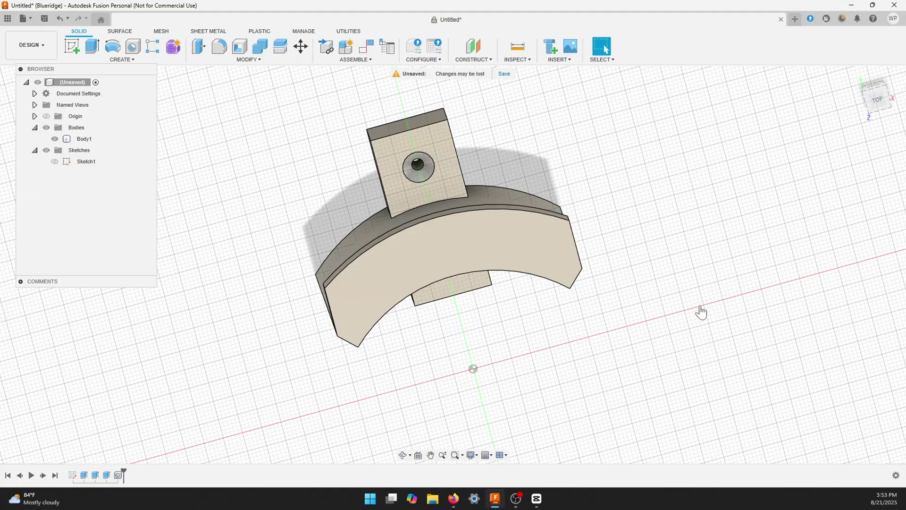
Add a matching countersink hole, 3 mm in diameter with an 8 mm countersink, to the rectangular block's front face below the curved body
{"action": "middle_click_drag", "start_coordinate": [701, 311], "coordinate": [691, 291], "text": "shift"}
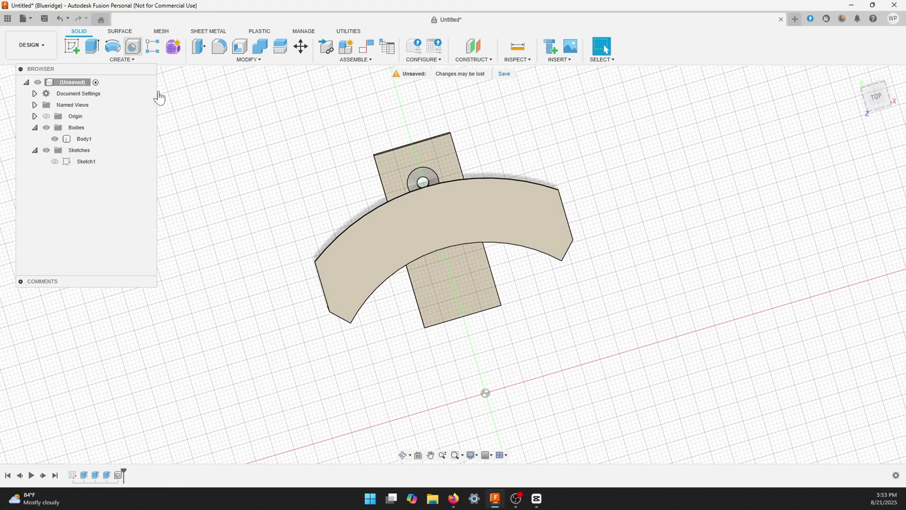
{"action": "key", "text": "h"}
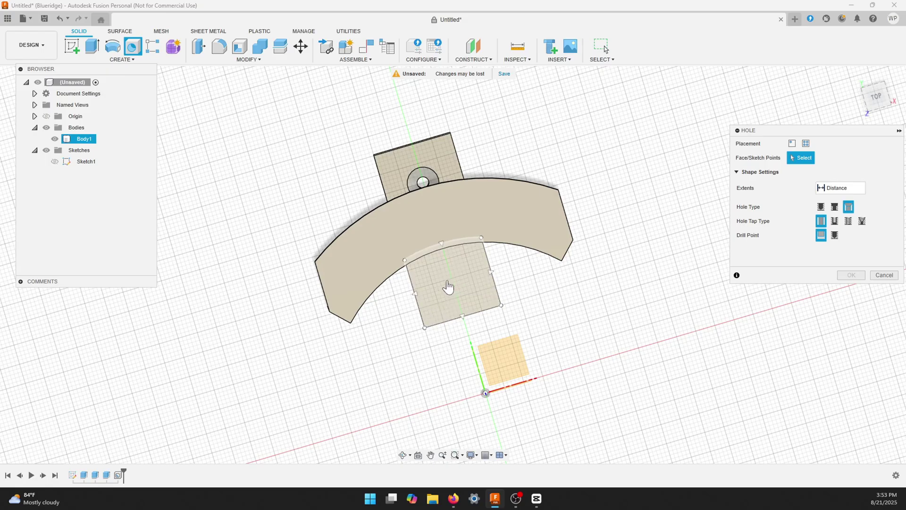
{"action": "left_click", "coordinate": [445, 282]}
{"action": "scroll", "coordinate": [463, 297], "scroll_direction": "up", "scroll_amount": 2}
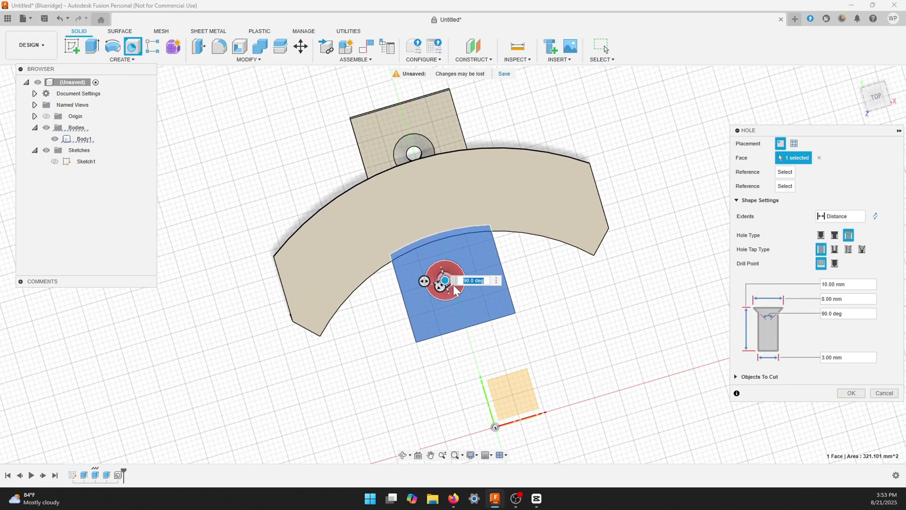
{"action": "left_click_drag", "start_coordinate": [446, 281], "coordinate": [452, 282]}
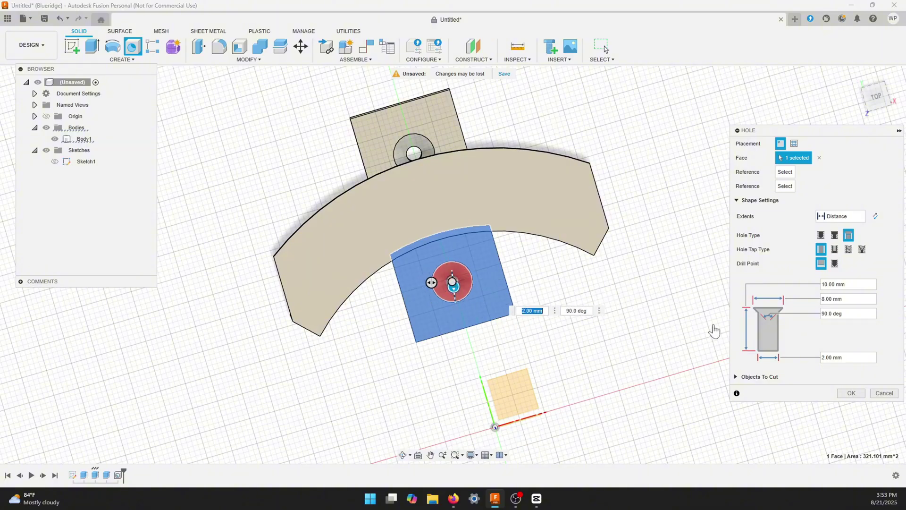
{"action": "left_click", "coordinate": [821, 357]}
{"action": "type", "text": "3"}
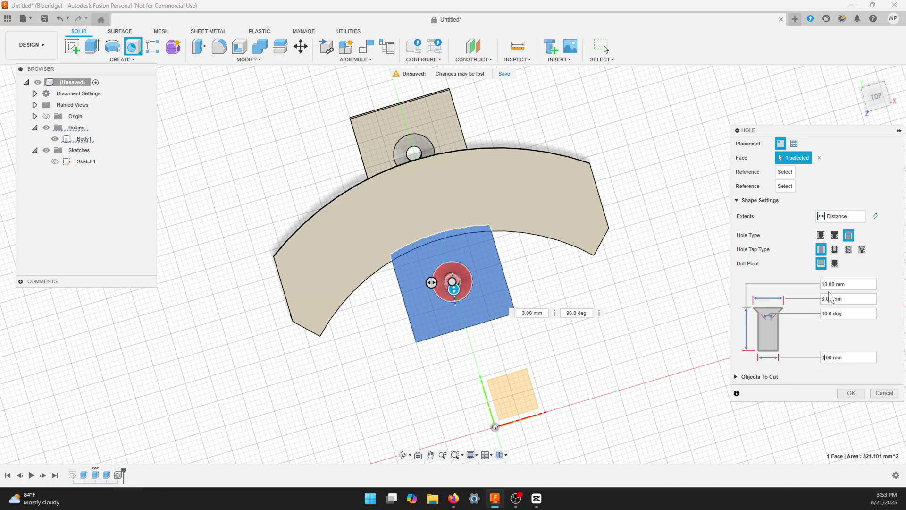
{"action": "left_click", "coordinate": [848, 393]}
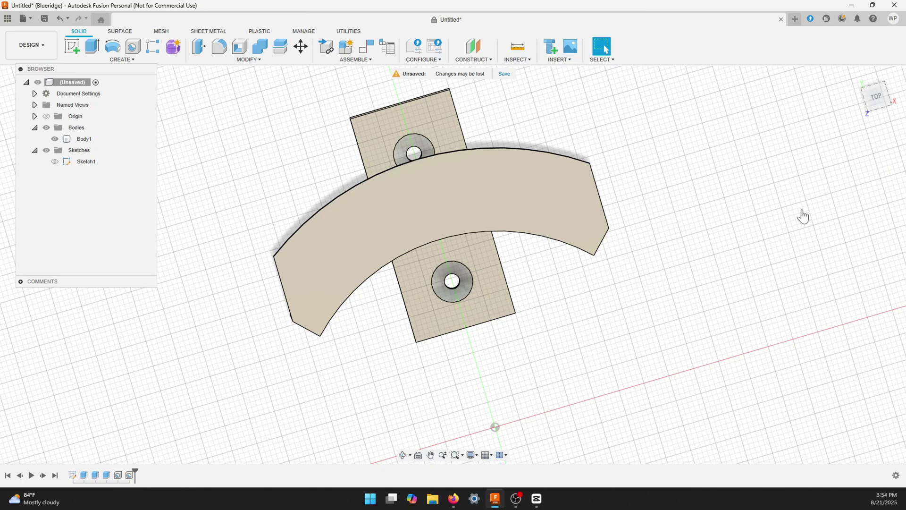
Fillet the curved edge where the end flange meets the curved body's outer surface with a 15 mm radius
{"action": "middle_click_drag", "start_coordinate": [803, 216], "coordinate": [696, 217], "text": "shift"}
{"action": "scroll", "coordinate": [696, 216], "scroll_direction": "down", "scroll_amount": 3}
{"action": "scroll", "coordinate": [696, 217], "scroll_direction": "up", "scroll_amount": 4}
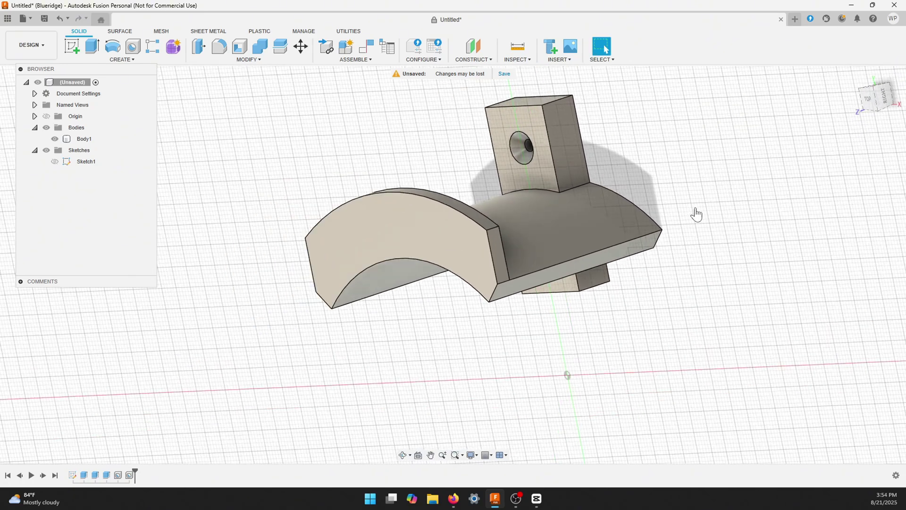
{"action": "middle_click_drag", "start_coordinate": [649, 178], "coordinate": [689, 223]}
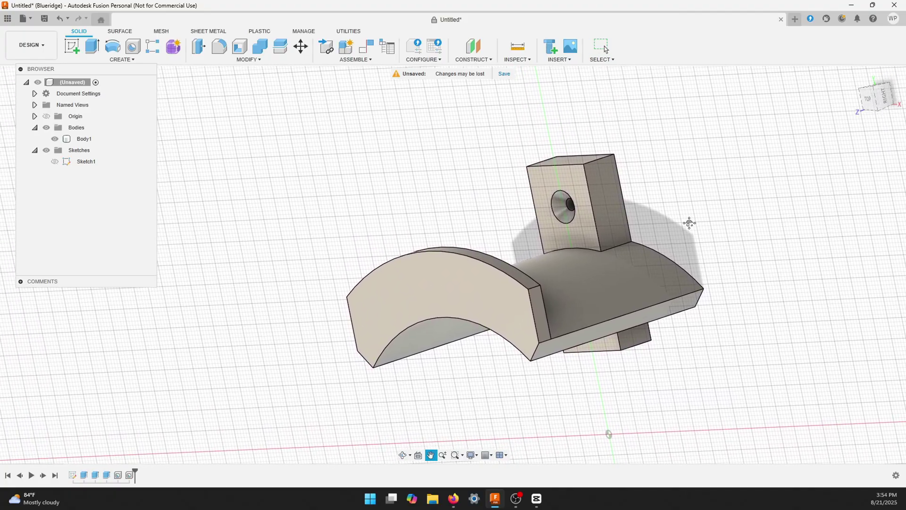
{"action": "middle_click_drag", "start_coordinate": [728, 250], "coordinate": [666, 276]}
{"action": "middle_click_drag", "start_coordinate": [683, 239], "coordinate": [645, 259], "text": "shift"}
{"action": "left_click", "coordinate": [360, 325]}
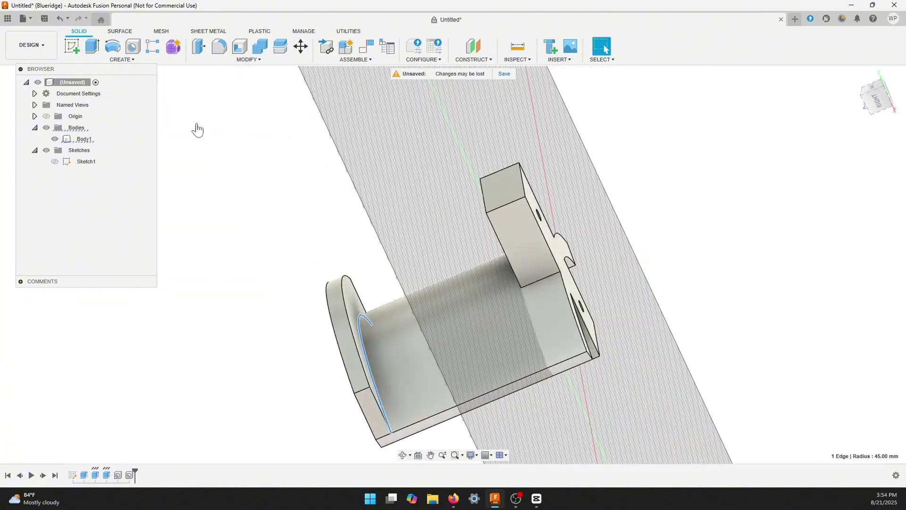
{"action": "left_click", "coordinate": [219, 46]}
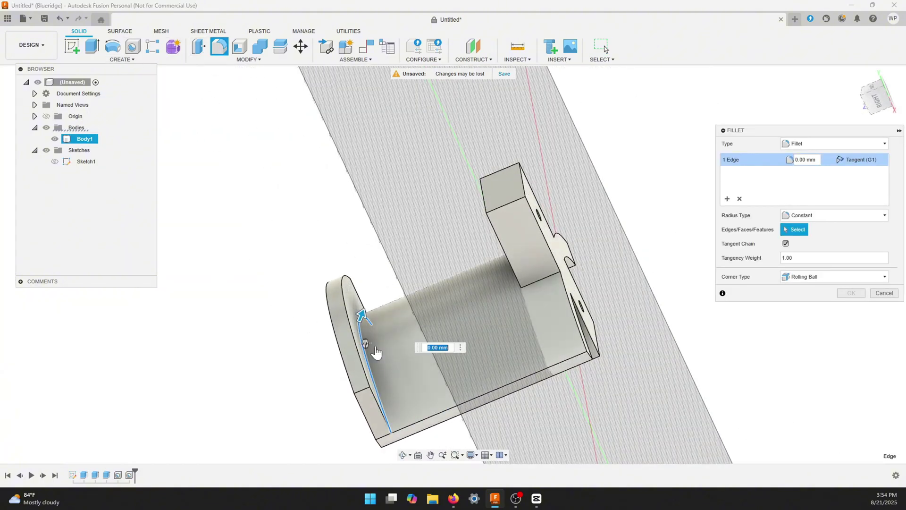
{"action": "type", "text": "15"}
{"action": "key", "text": "Return"}
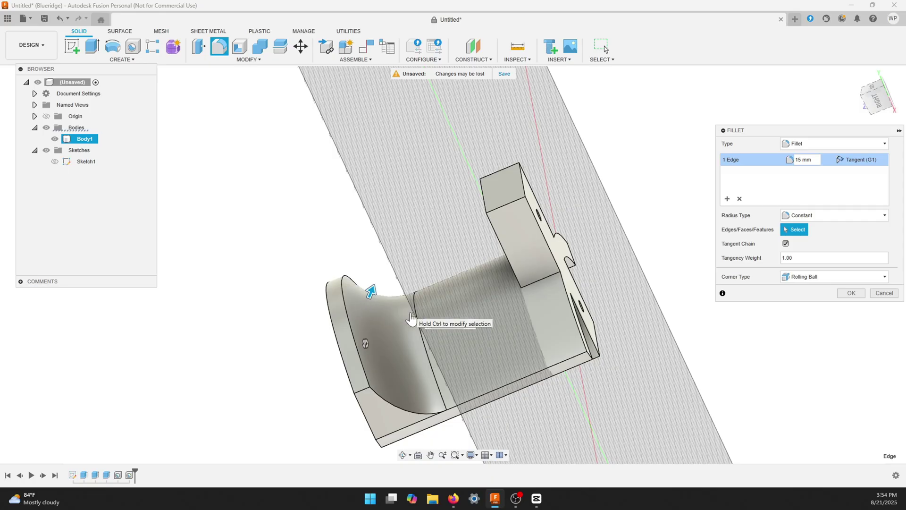
{"action": "middle_click_drag", "start_coordinate": [373, 313], "coordinate": [363, 406], "text": "shift"}
{"action": "key", "text": "Return"}
Round the flange's rim edge at the outer end of the large fillet with a 4 mm radius
{"action": "left_click", "coordinate": [569, 263]}
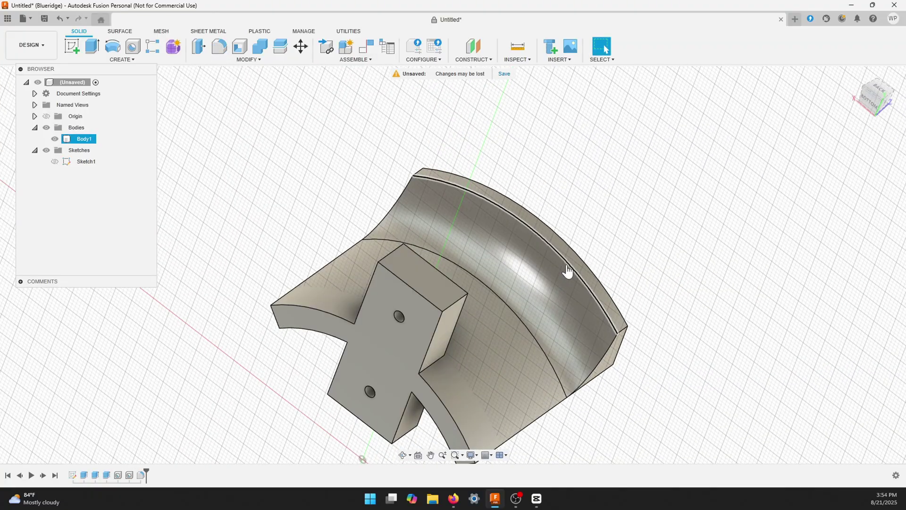
{"action": "left_click", "coordinate": [218, 49]}
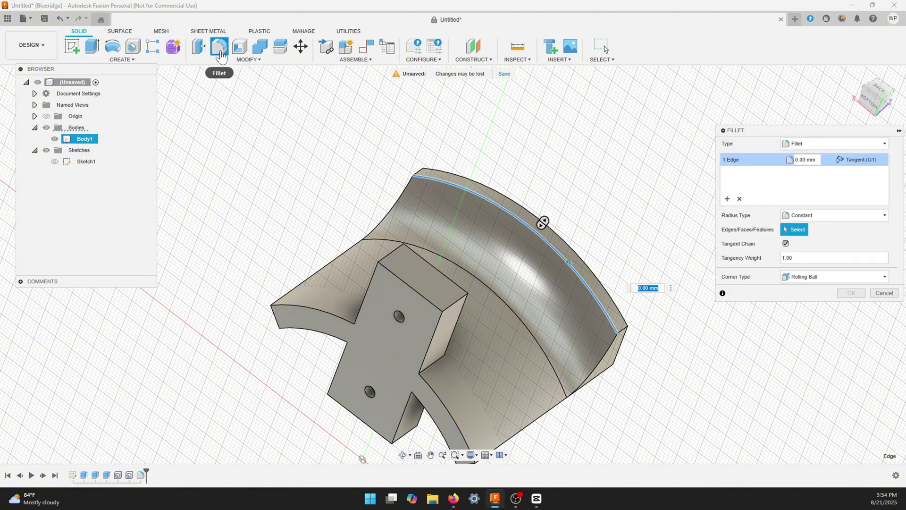
{"action": "type", "text": "2"}
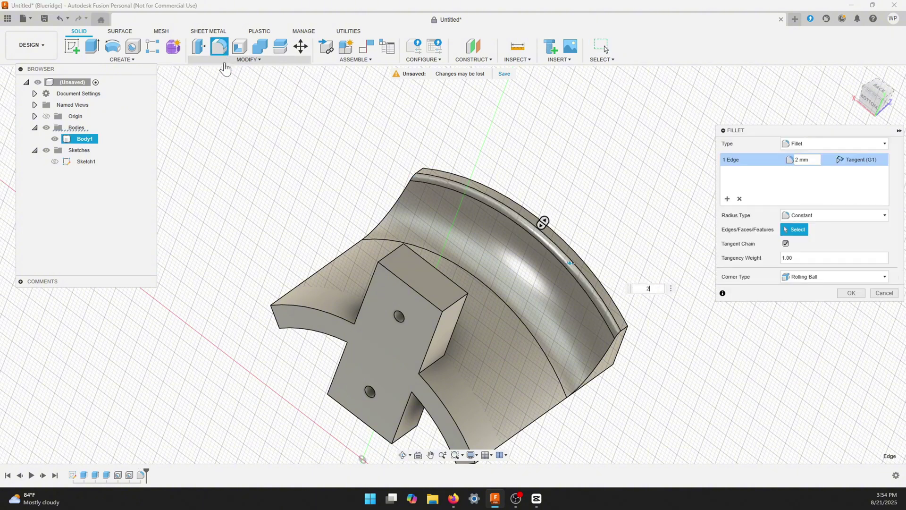
{"action": "middle_click_drag", "start_coordinate": [635, 398], "coordinate": [609, 325], "text": "shift"}
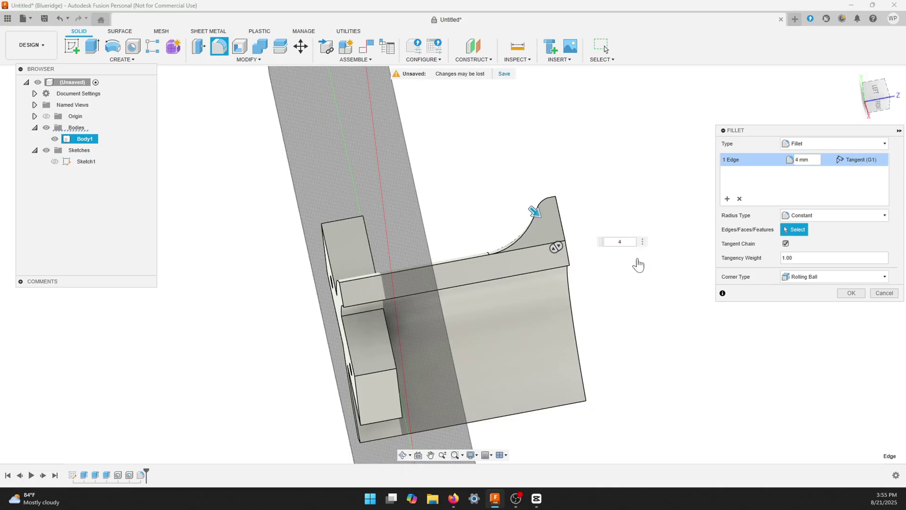
{"action": "middle_click_drag", "start_coordinate": [633, 307], "coordinate": [631, 360]}
{"action": "key", "text": "Return"}
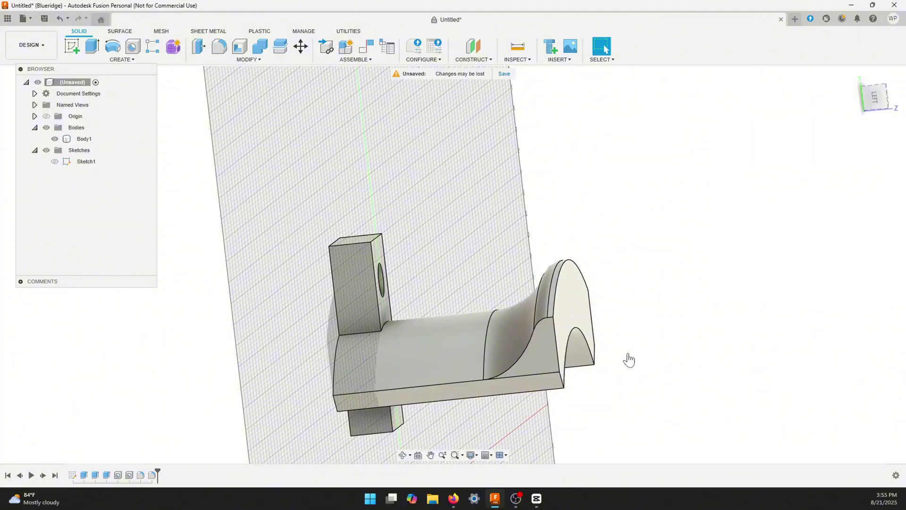
Fillet the curved edge between the upper block's front face and the curved body with a 5 mm radius
{"action": "middle_click_drag", "start_coordinate": [679, 329], "coordinate": [444, 317], "text": "shift"}
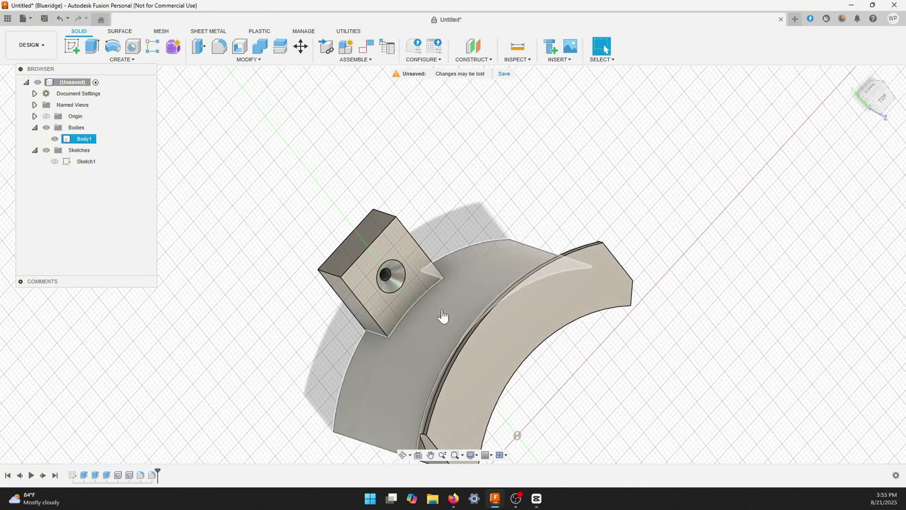
{"action": "left_click", "coordinate": [413, 312]}
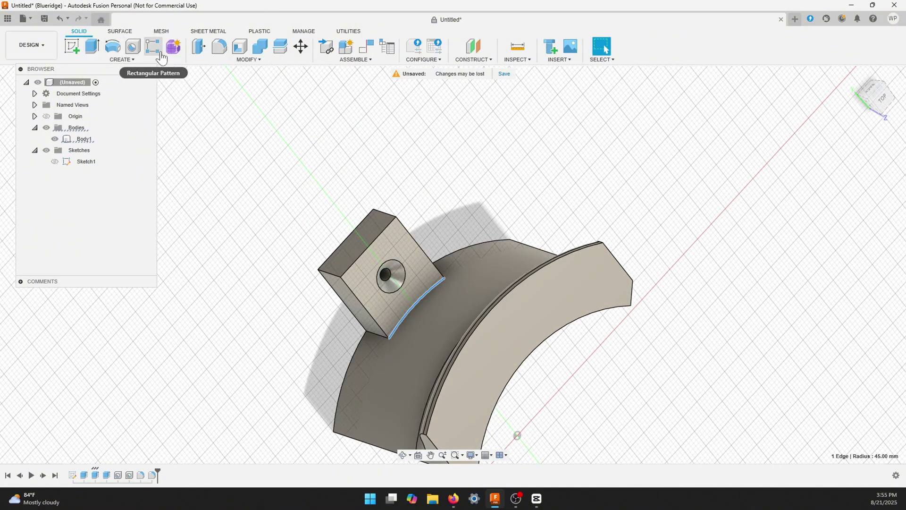
{"action": "left_click", "coordinate": [219, 47]}
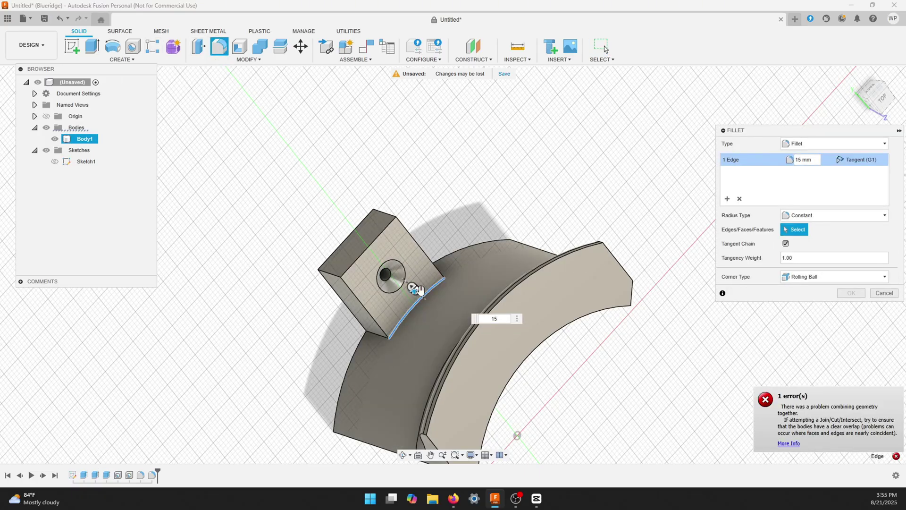
{"action": "mouse_move", "coordinate": [419, 289]}
{"action": "left_mouse_down"}
{"action": "mouse_move", "coordinate": [419, 311]}
{"action": "mouse_move", "coordinate": [419, 297]}
{"action": "left_mouse_up"}
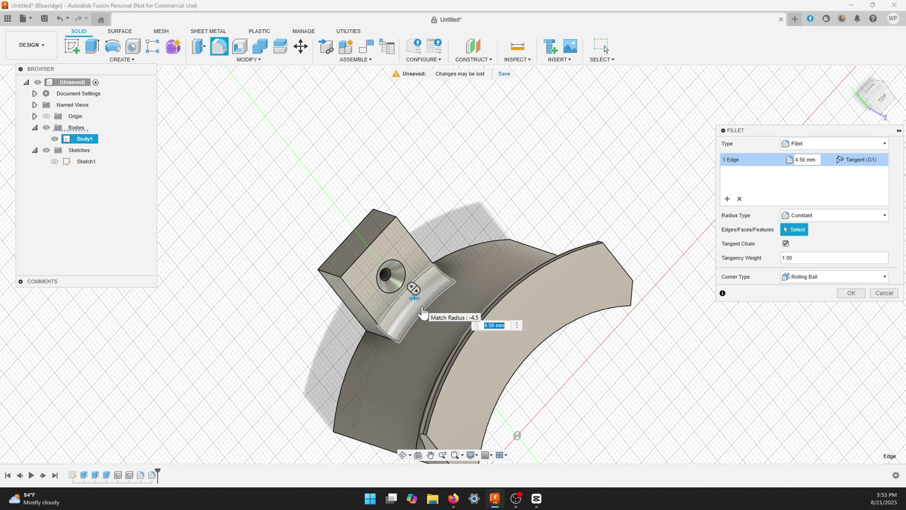
{"action": "type", "text": "5"}
{"action": "key", "text": "Return"}
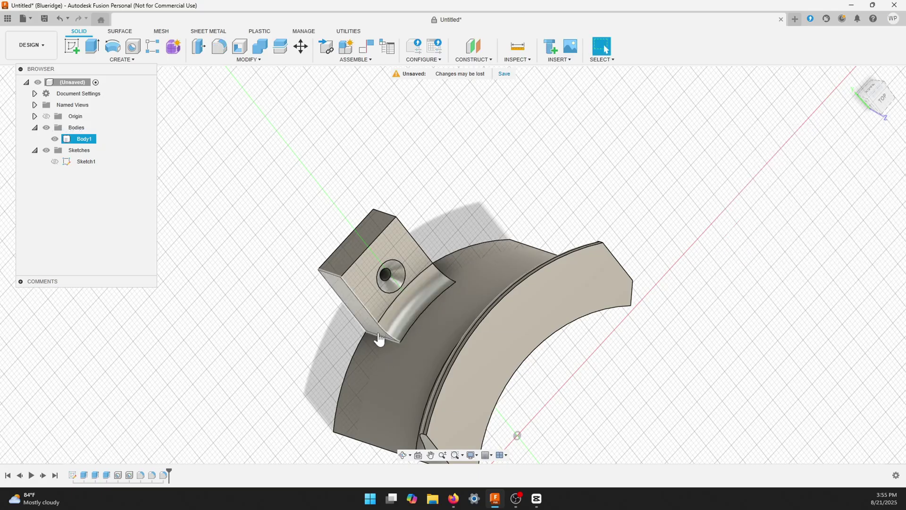
Fillet the straight edge where one side of the upper block meets the curved body with a 32.5 mm radius
{"action": "left_click", "coordinate": [379, 336]}
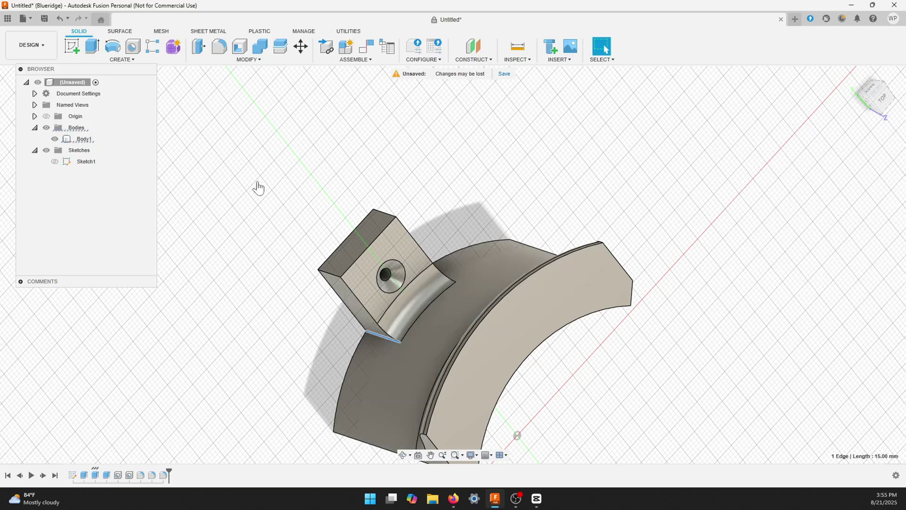
{"action": "left_click", "coordinate": [214, 49]}
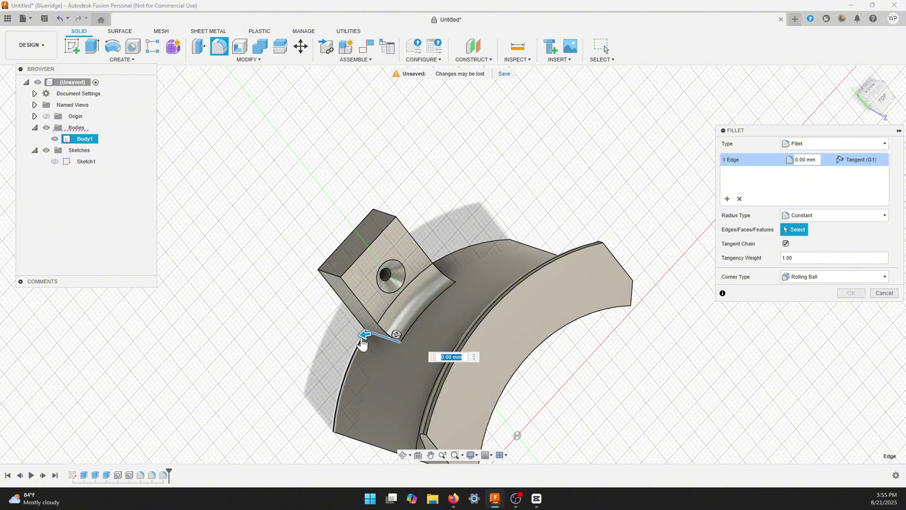
{"action": "left_click_drag", "start_coordinate": [362, 344], "coordinate": [336, 370]}
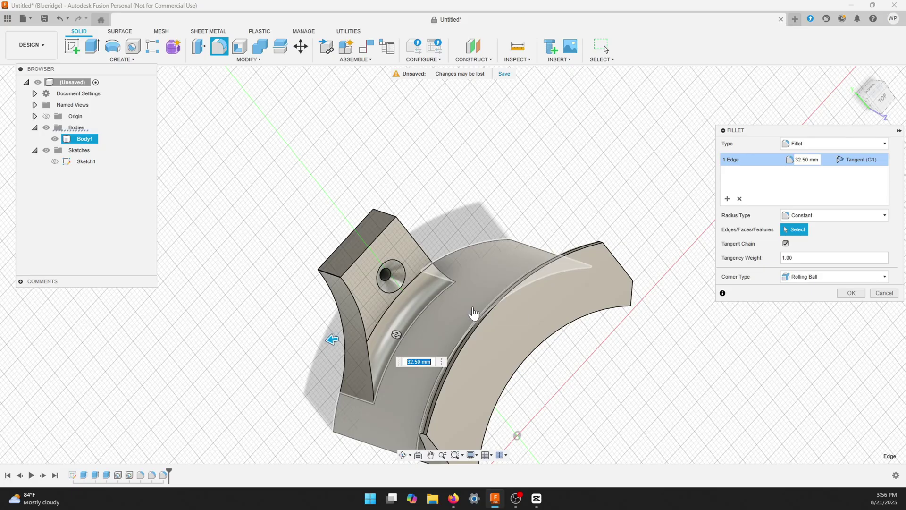
{"action": "key", "text": "Return"}
Fillet the straight edge where the other side of the upper block meets the curved body with a 30 mm radius
{"action": "middle_click_drag", "start_coordinate": [635, 198], "coordinate": [542, 243], "text": "shift"}
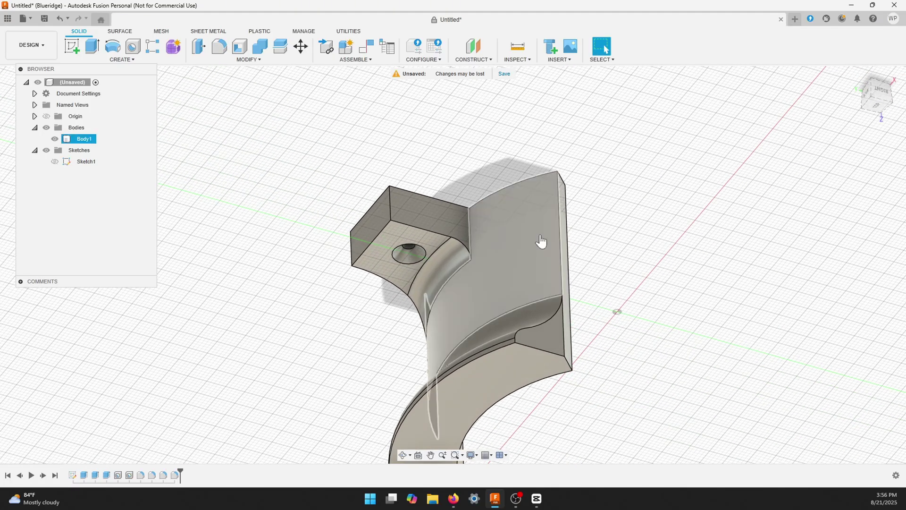
{"action": "left_click", "coordinate": [469, 227]}
{"action": "left_click", "coordinate": [220, 47]}
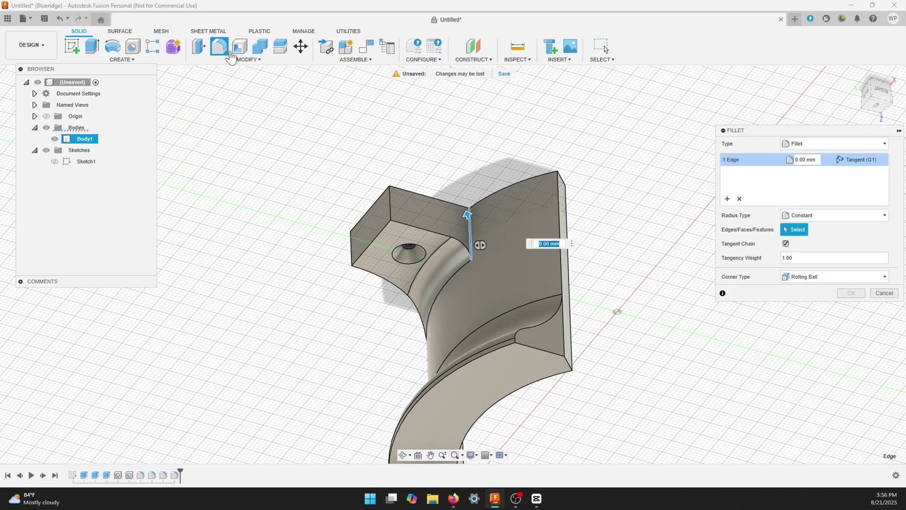
{"action": "type", "text": "30"}
{"action": "key", "text": "Return"}
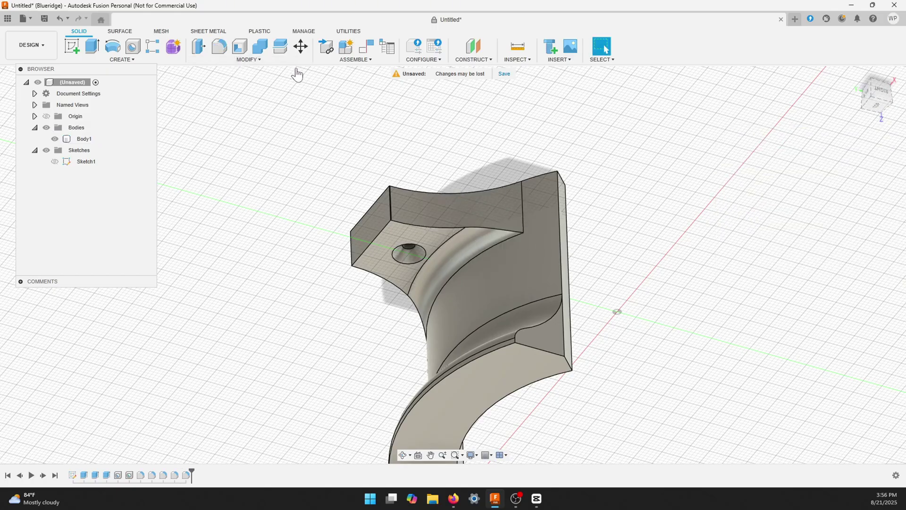
Round the two outer corner edges of the upper block with an 11.5 mm radius
{"action": "middle_click_drag", "start_coordinate": [594, 257], "coordinate": [500, 255], "text": "shift"}
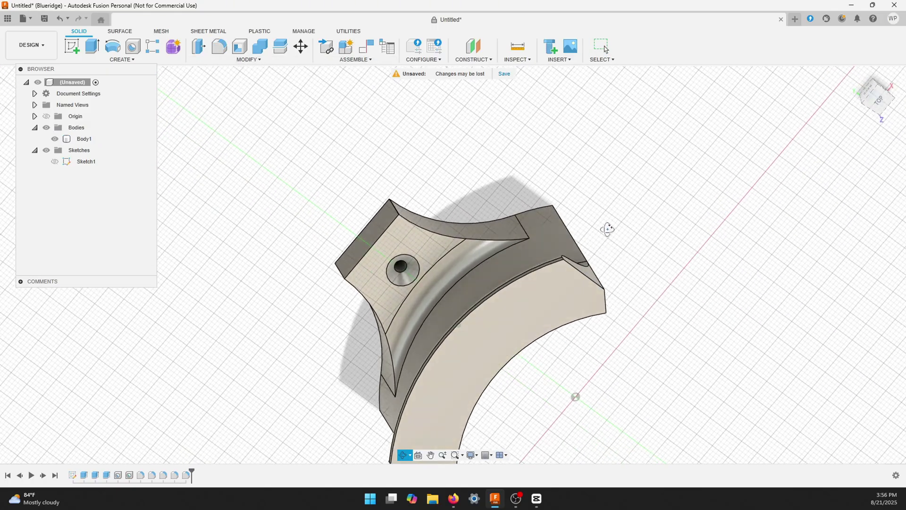
{"action": "left_click", "coordinate": [395, 213]}
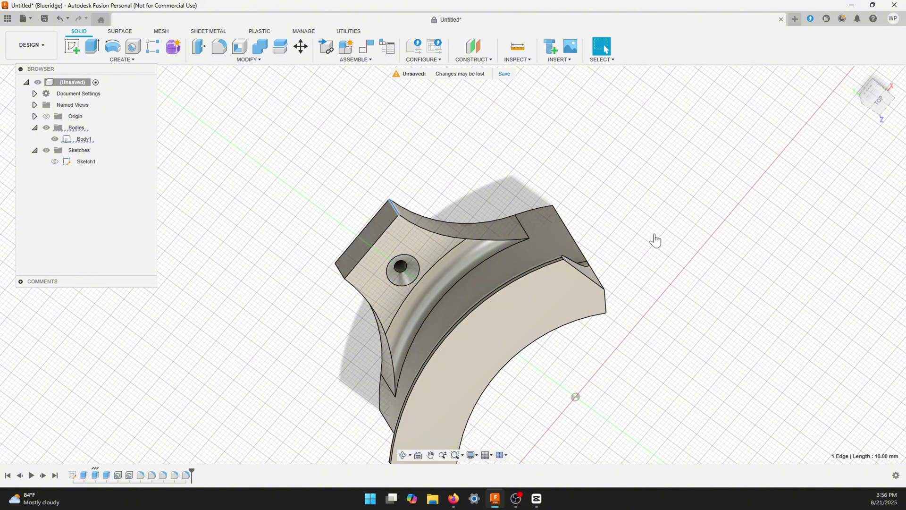
{"action": "middle_click_drag", "start_coordinate": [654, 239], "coordinate": [614, 222], "text": "shift"}
{"action": "left_click", "coordinate": [326, 277], "text": "ctrl"}
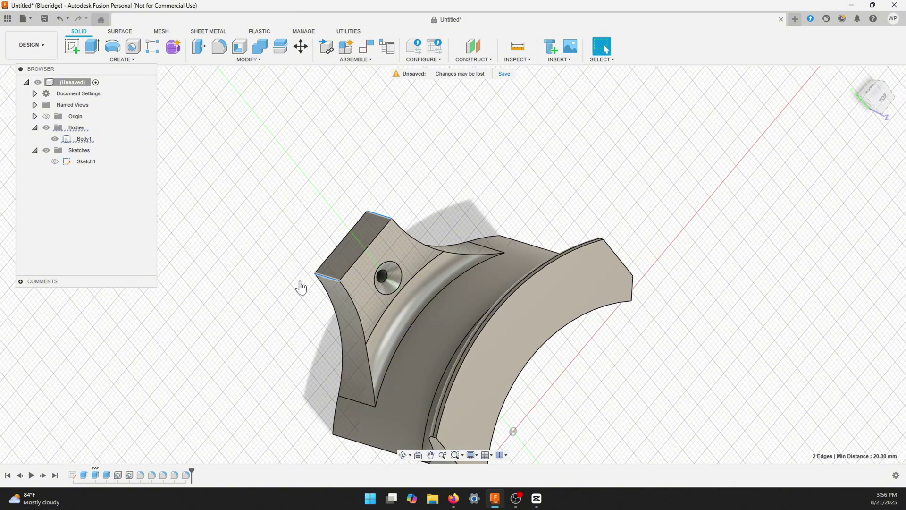
{"action": "left_click", "coordinate": [217, 53]}
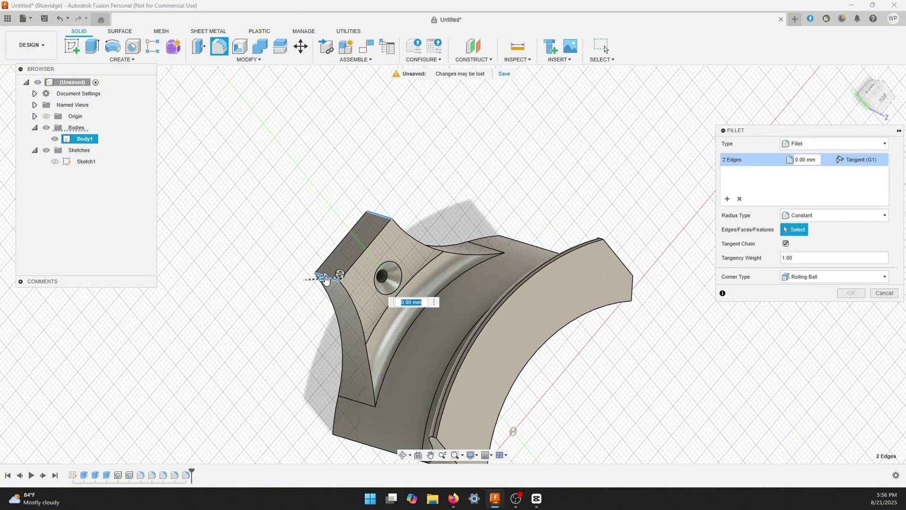
{"action": "left_click_drag", "start_coordinate": [324, 273], "coordinate": [341, 276]}
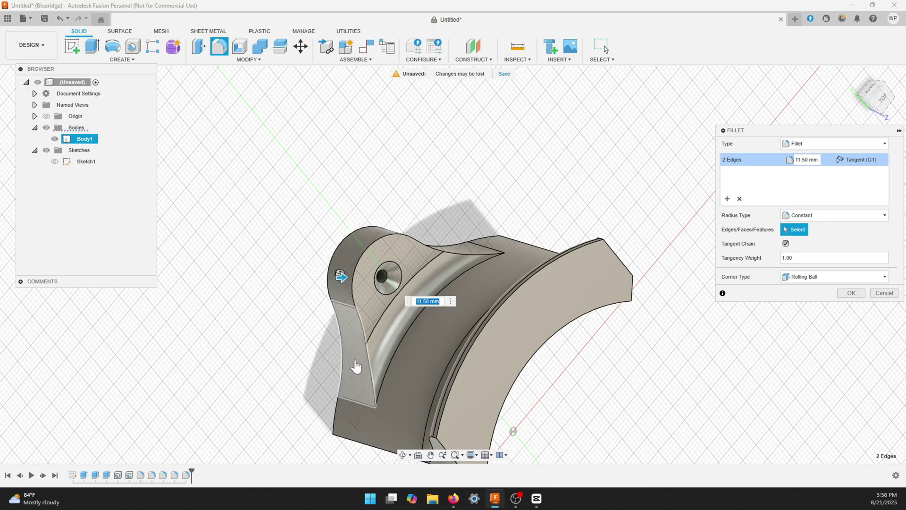
{"action": "key", "text": "Return"}
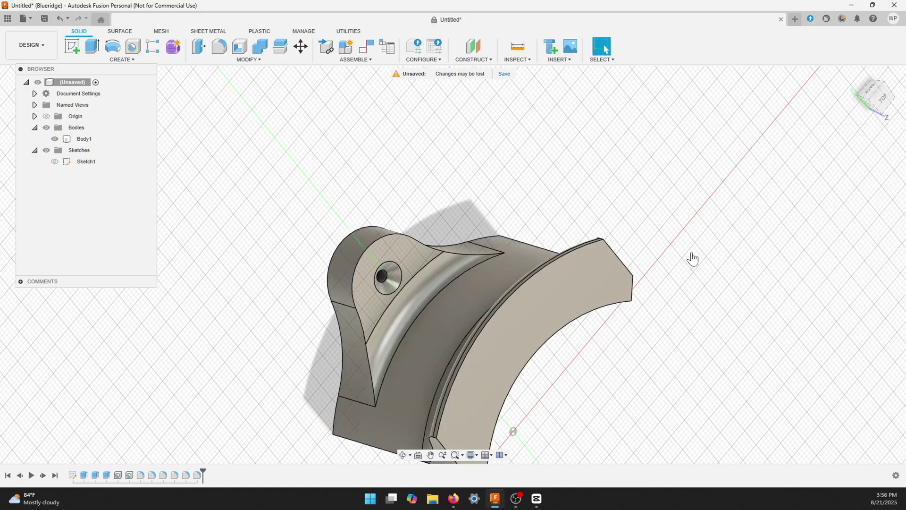
Fillet the curved edge between the lower block's front face and the curved body's inner surface with a 6 mm radius
{"action": "middle_click_drag", "start_coordinate": [692, 257], "coordinate": [800, 187]}
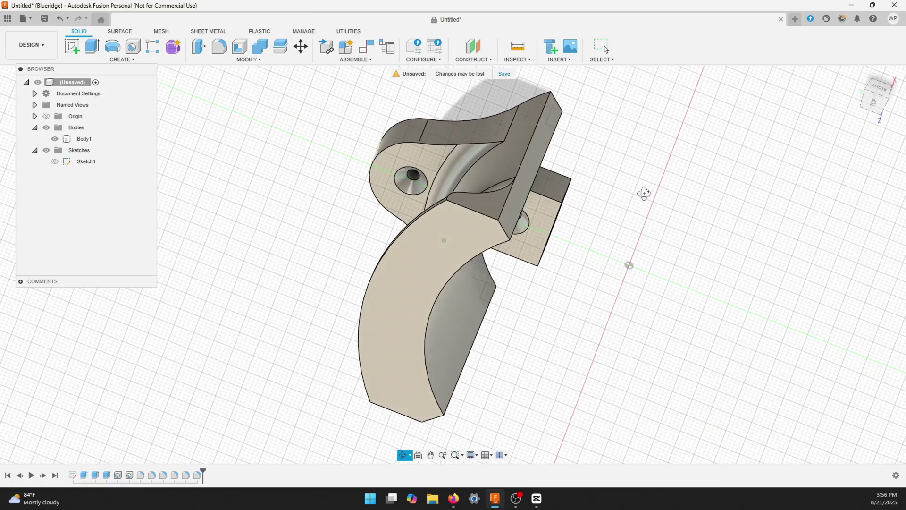
{"action": "left_click", "coordinate": [876, 98]}
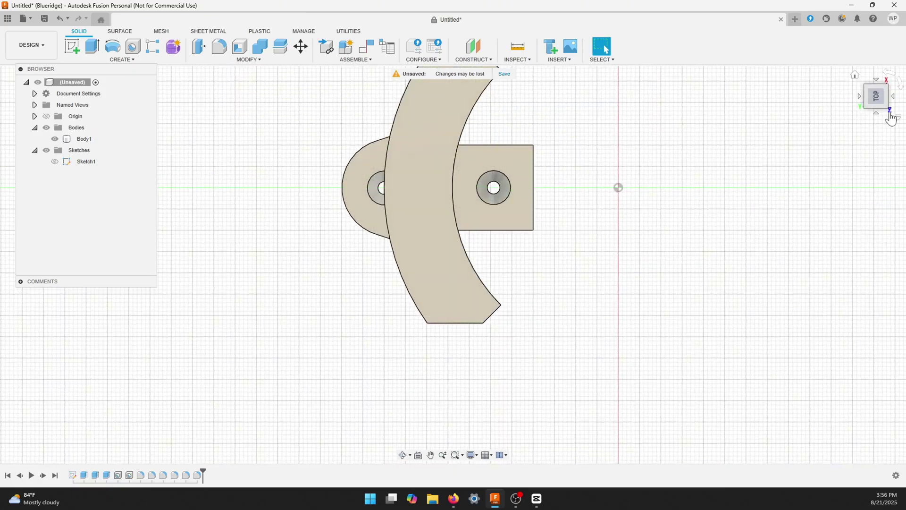
{"action": "left_click", "coordinate": [900, 86]}
{"action": "middle_click_drag", "start_coordinate": [562, 364], "coordinate": [516, 316], "text": "shift"}
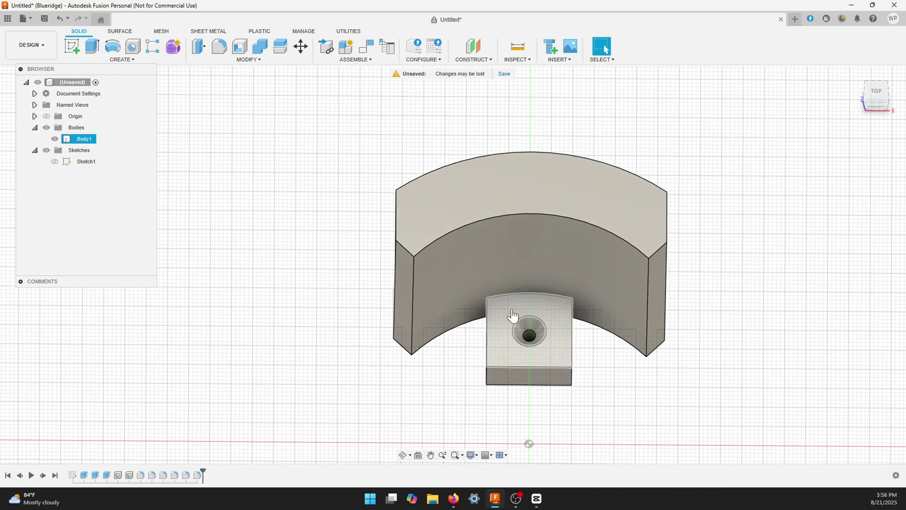
{"action": "left_click", "coordinate": [527, 297]}
{"action": "left_click", "coordinate": [229, 48]}
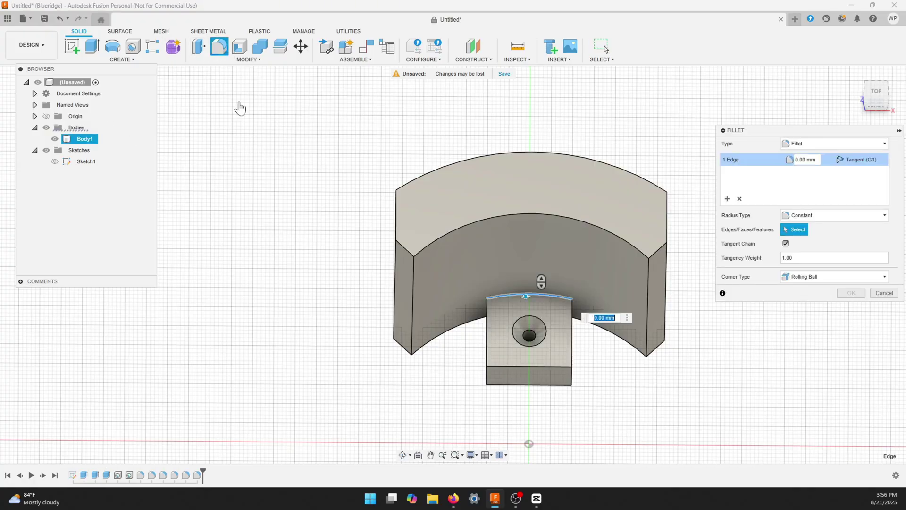
{"action": "left_click_drag", "start_coordinate": [527, 307], "coordinate": [528, 301]}
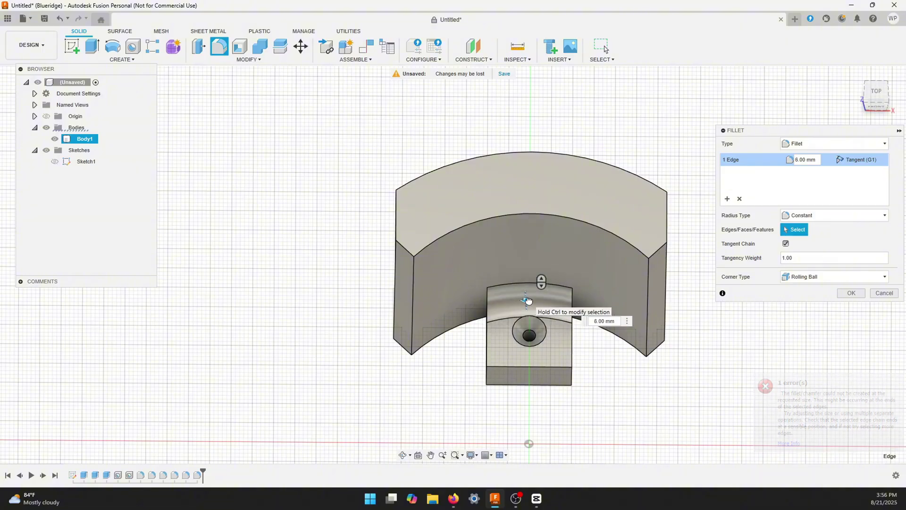
{"action": "middle_click_drag", "start_coordinate": [762, 370], "coordinate": [610, 332], "text": "shift"}
{"action": "key", "text": "Return"}
Fillet the two straight edges where the lower block's sides meet the curved body with a 9.5 mm radius
{"action": "left_click", "coordinate": [610, 332]}
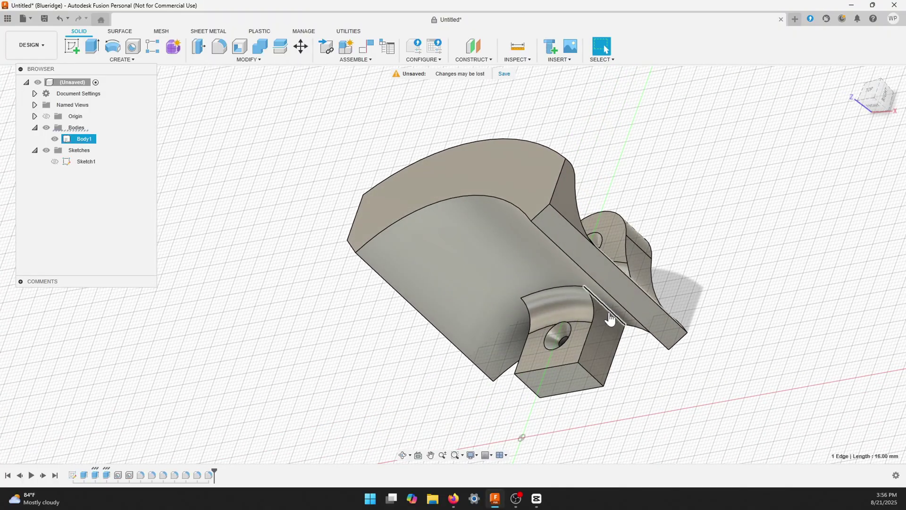
{"action": "middle_click_drag", "start_coordinate": [686, 407], "coordinate": [446, 385], "text": "shift"}
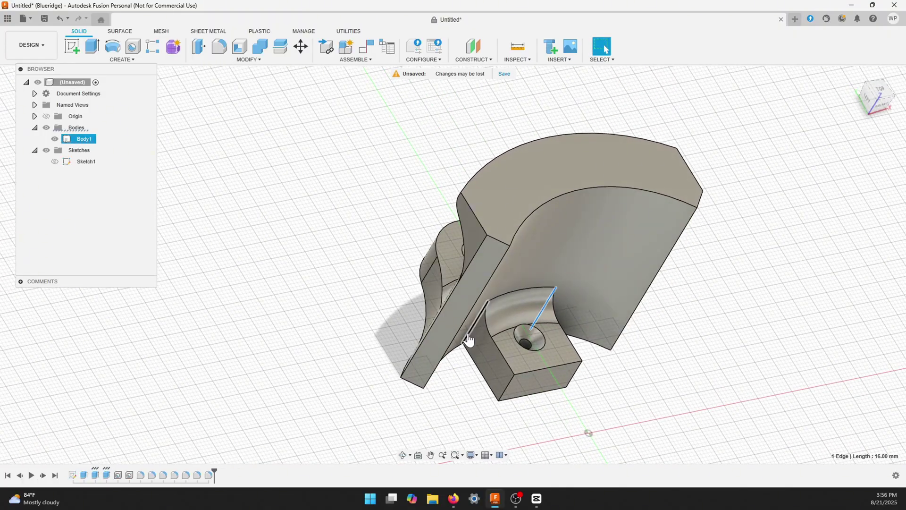
{"action": "left_click", "coordinate": [219, 52]}
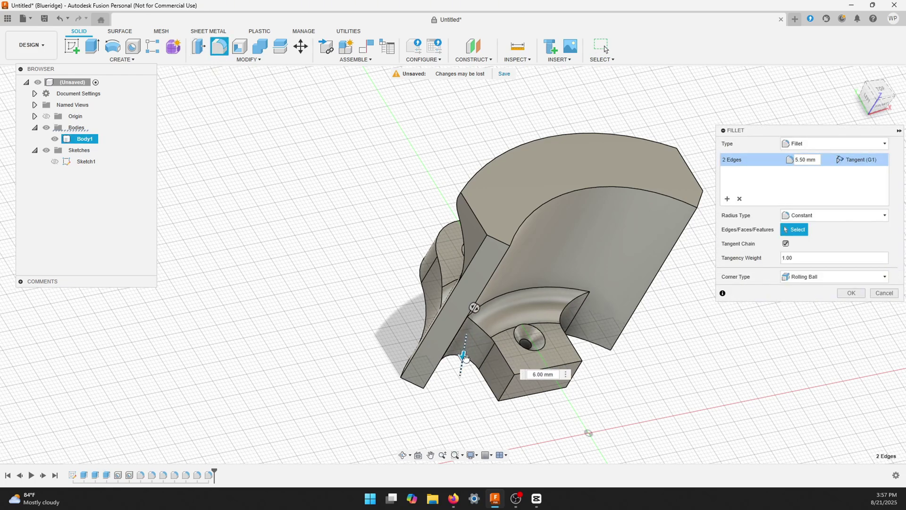
{"action": "left_click_drag", "start_coordinate": [469, 362], "coordinate": [470, 367]}
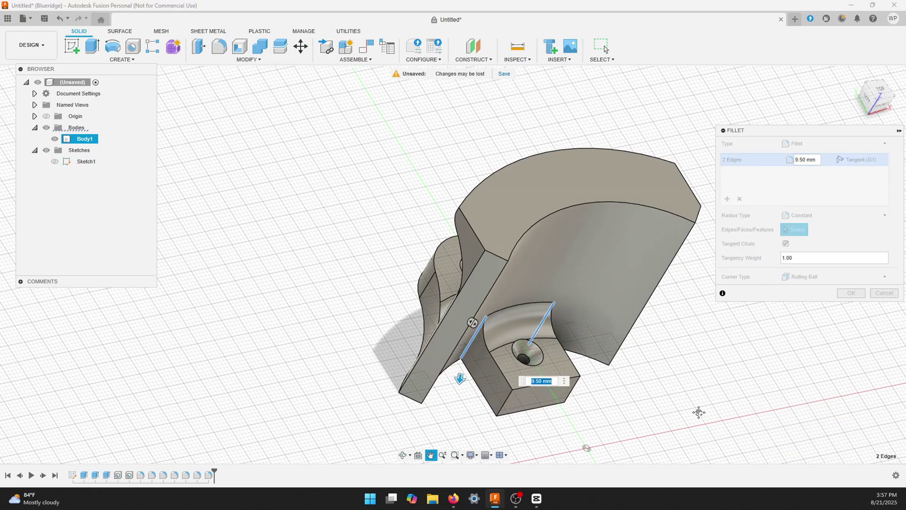
{"action": "left_click", "coordinate": [547, 393]}
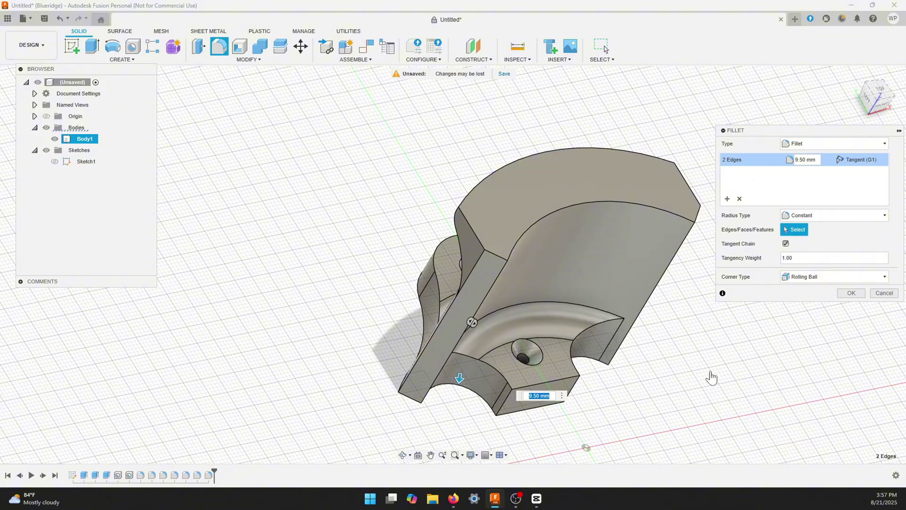
{"action": "middle_click_drag", "start_coordinate": [713, 377], "coordinate": [670, 399], "text": "shift"}
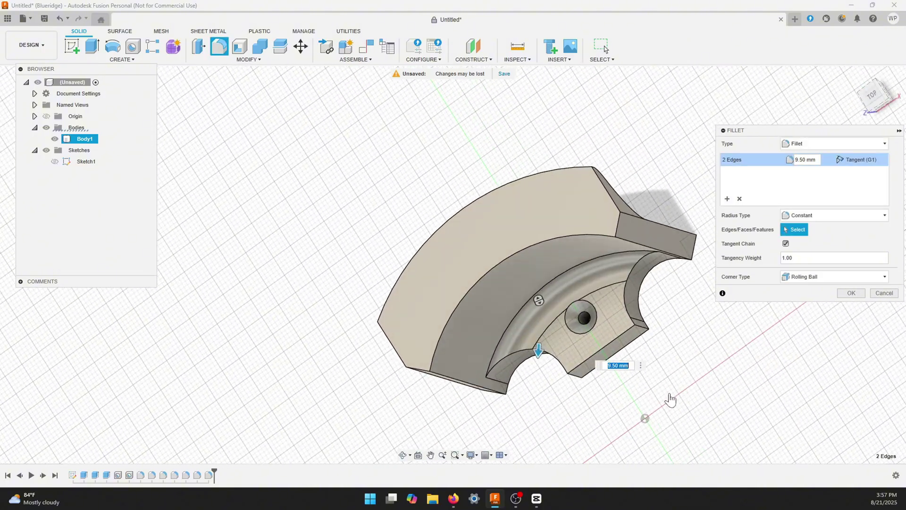
{"action": "key", "text": "Return"}
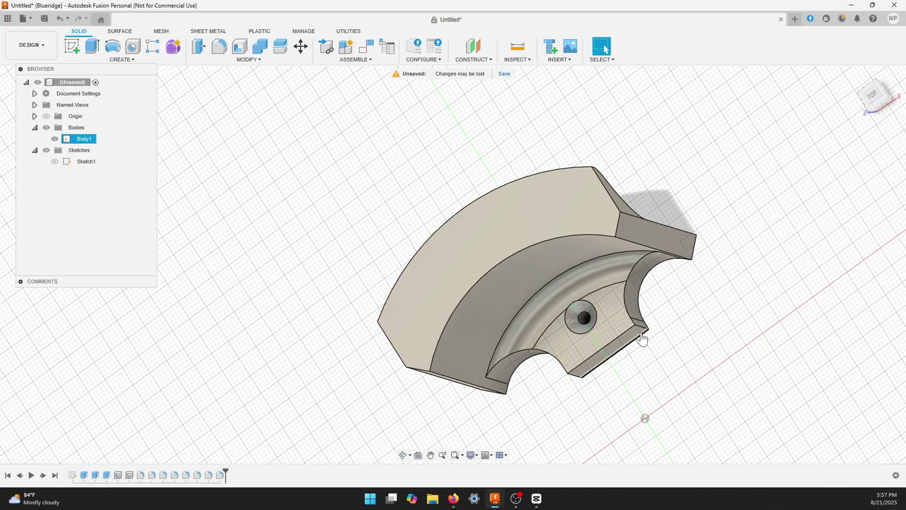
Round the two outer corner edges of the lower block with a 12.5 mm radius
{"action": "middle_click_drag", "start_coordinate": [642, 341], "coordinate": [519, 407], "text": "shift"}
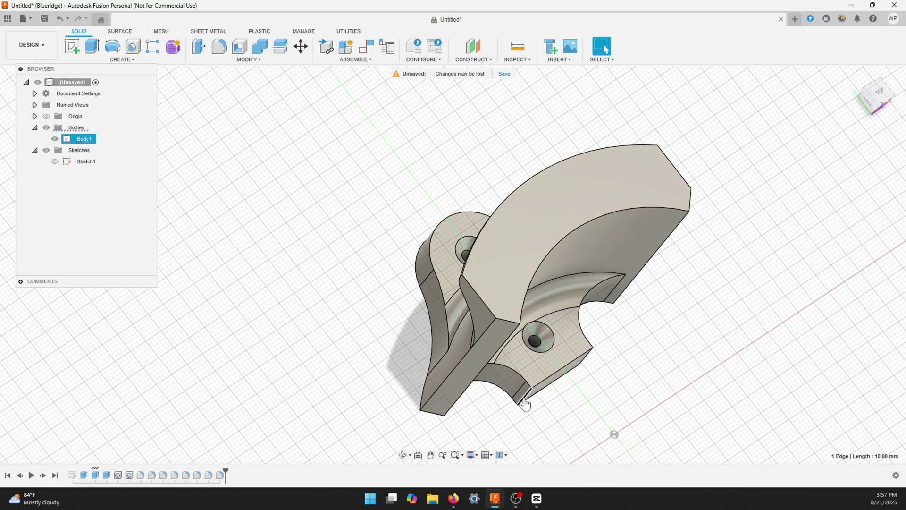
{"action": "middle_click_drag", "start_coordinate": [659, 386], "coordinate": [681, 384], "text": "shift"}
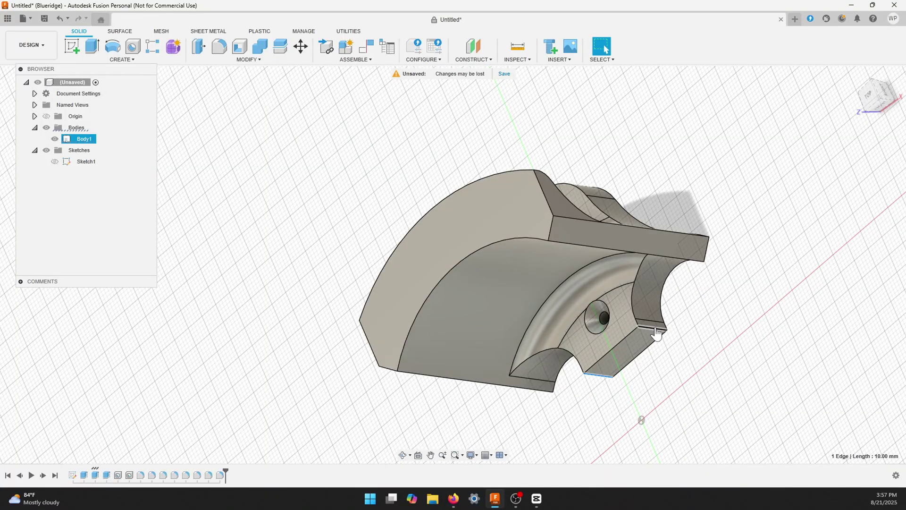
{"action": "left_click", "coordinate": [211, 50]}
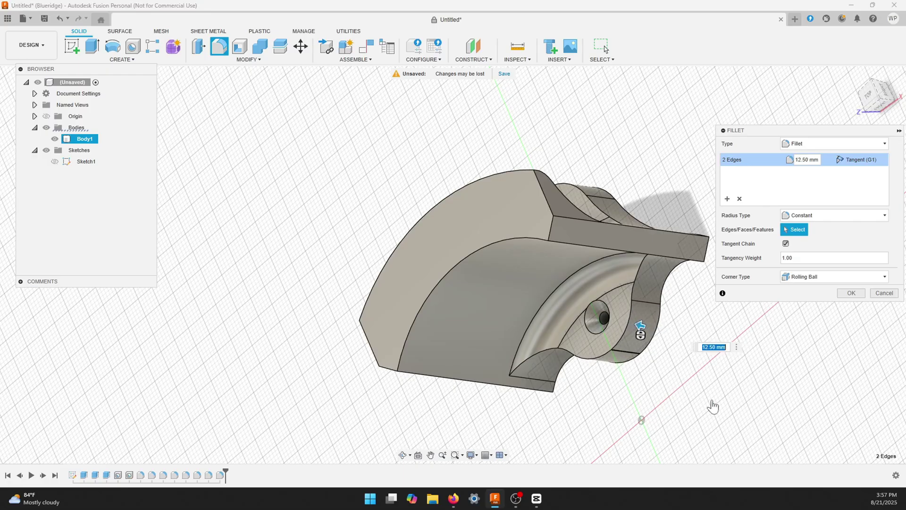
{"action": "key", "text": "Return"}
Round the outer edges along one side face of the curved body, including the curve into the flange, with a 6 mm radius
{"action": "middle_click_drag", "start_coordinate": [760, 263], "coordinate": [800, 232], "text": "shift"}
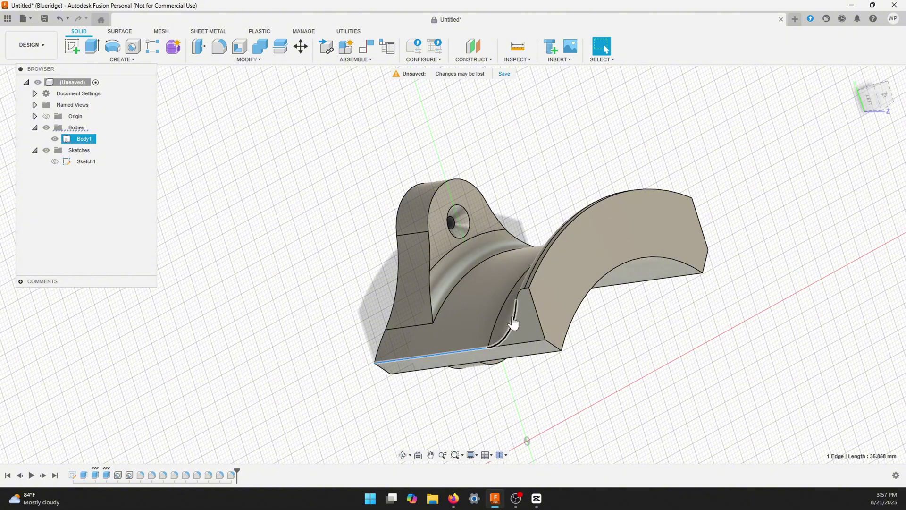
{"action": "type", "text": "f"}
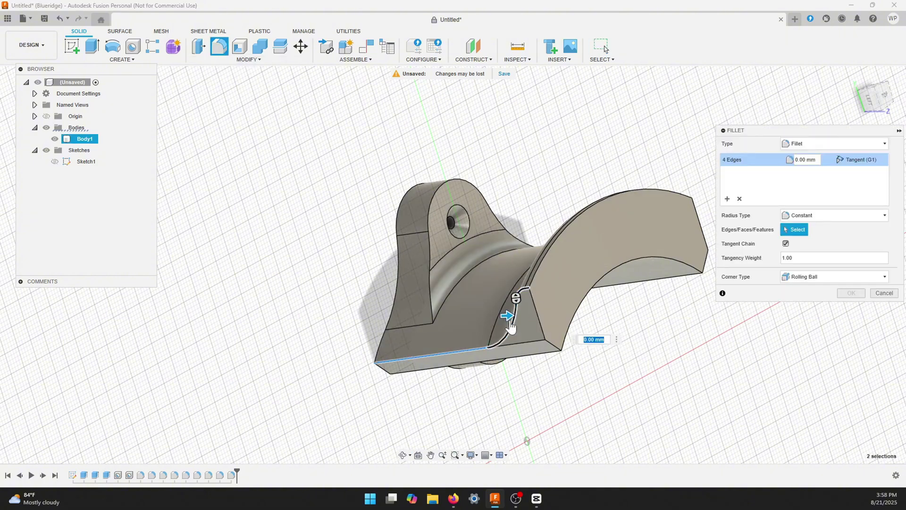
{"action": "type", "text": "6"}
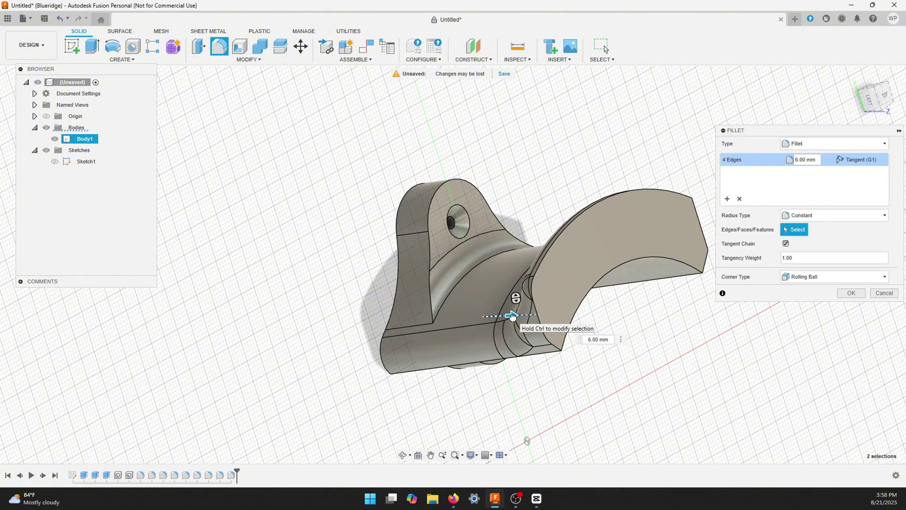
{"action": "key", "text": "Return"}
Round the matching outer edges along the opposite side face of the curved body up to the flange
{"action": "middle_click_drag", "start_coordinate": [803, 263], "coordinate": [761, 230], "text": "shift"}
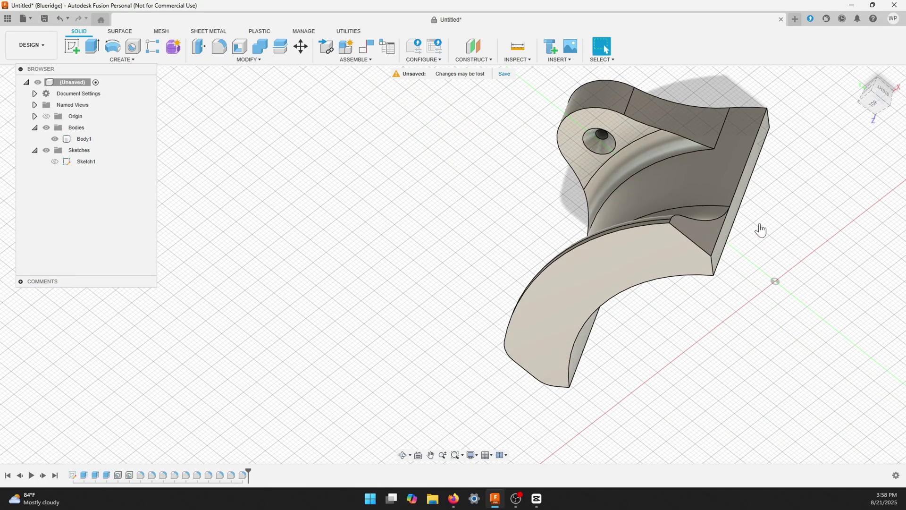
{"action": "key", "text": "f"}
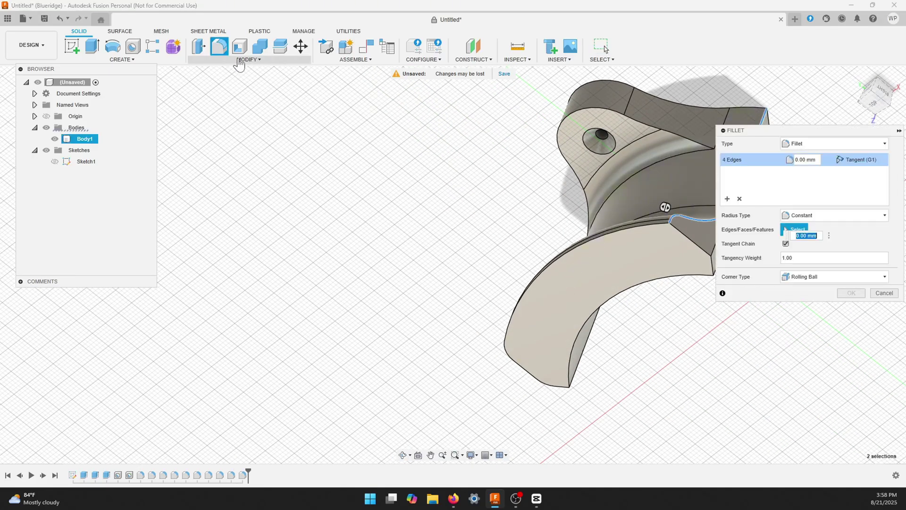
{"action": "key", "text": "Return"}
Fillet the outer edge chain around the end flange's face with a 2 mm radius
{"action": "middle_click_drag", "start_coordinate": [313, 87], "coordinate": [549, 159], "text": "shift"}
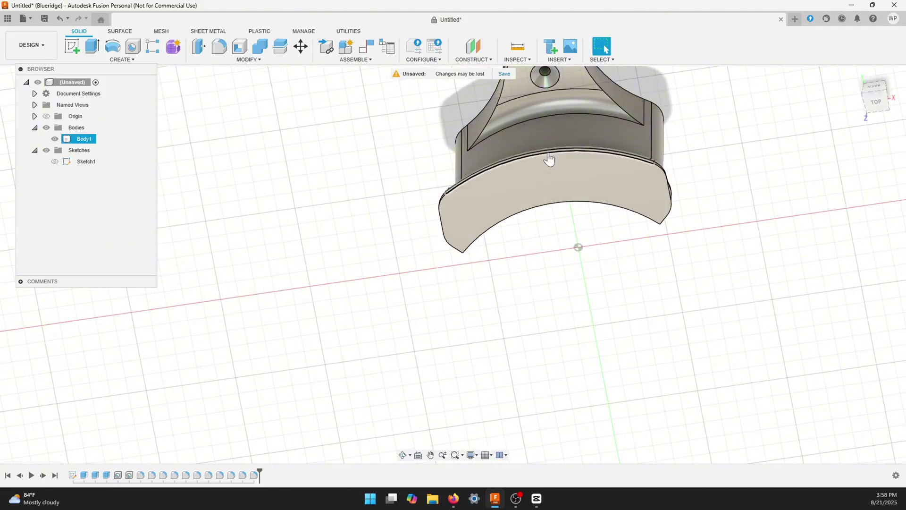
{"action": "left_click", "coordinate": [219, 46]}
{"action": "type", "text": "2"}
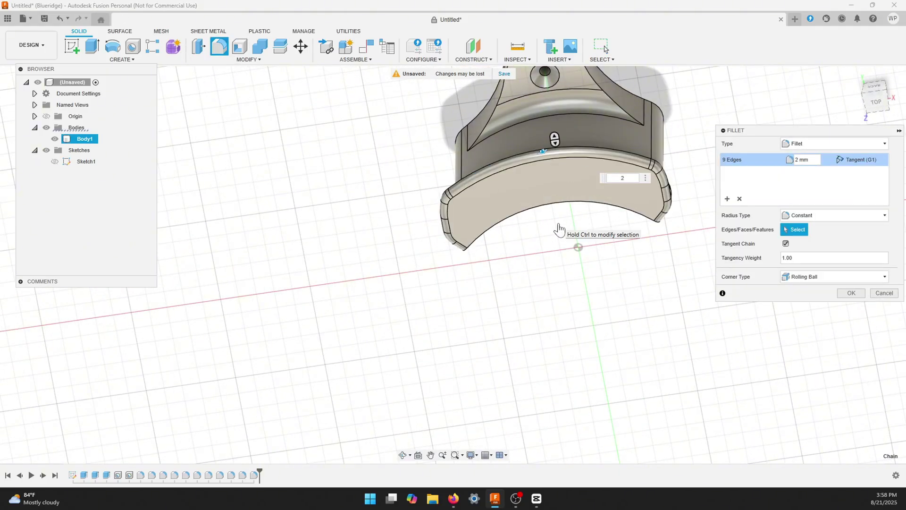
{"action": "middle_click_drag", "start_coordinate": [622, 255], "coordinate": [550, 275], "text": "shift"}
{"action": "key", "text": "Return"}
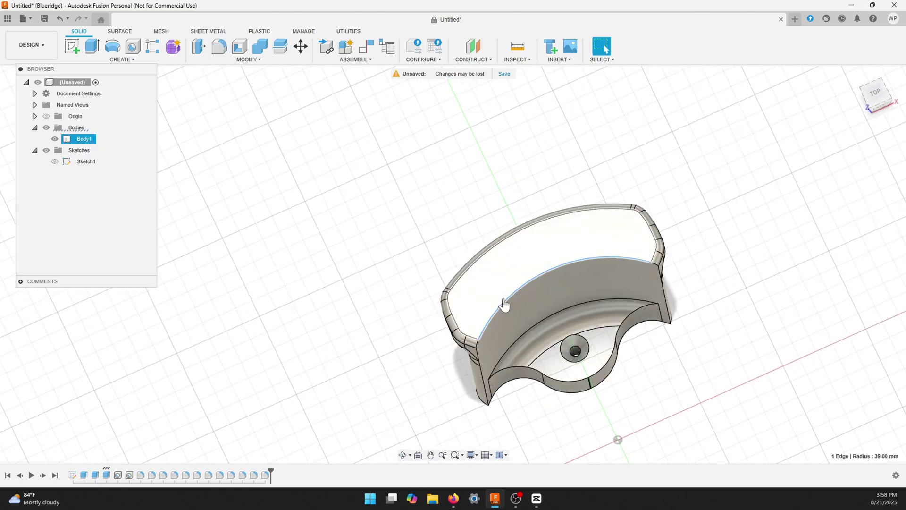
Fillet the concave arc edge between the flange's end face and the body's inner surface with a 2 mm radius
{"action": "left_click", "coordinate": [219, 46]}
{"action": "type", "text": "2"}
{"action": "key", "text": "Return"}
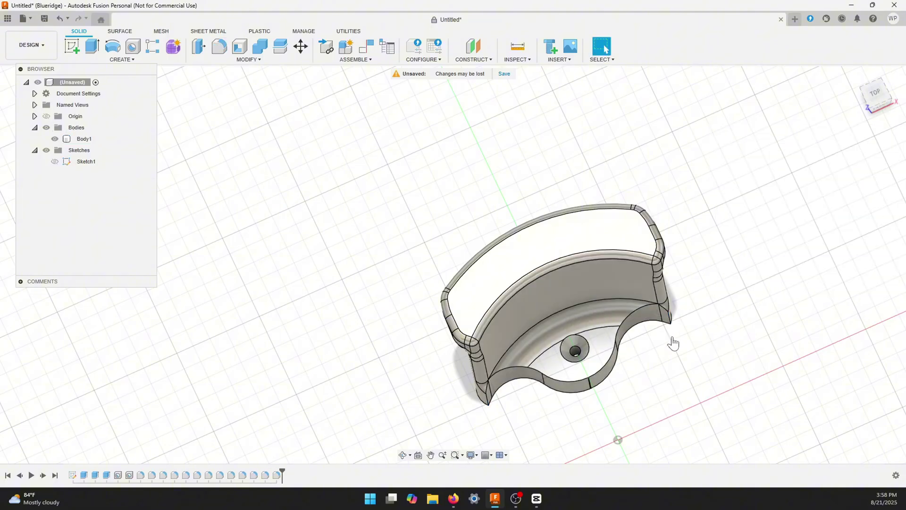
Fillet the front and back outline edges of the rounded upper mounting tab with a 2 mm radius
{"action": "middle_click_drag", "start_coordinate": [674, 343], "coordinate": [500, 199], "text": "shift"}
{"action": "left_click", "coordinate": [500, 198]}
{"action": "left_click", "coordinate": [475, 173]}
{"action": "type", "text": "f"}
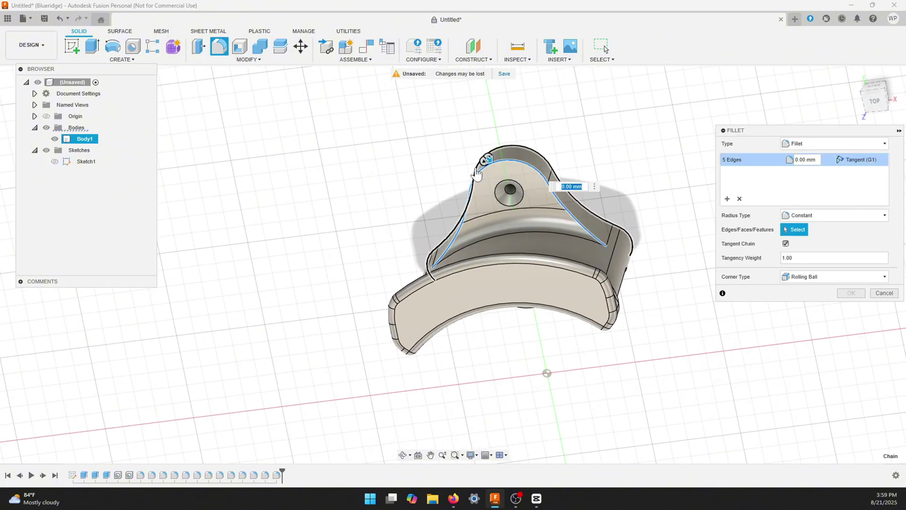
{"action": "type", "text": "2"}
{"action": "key", "text": "Return"}
Fillet the inner outline edge chain of the lower mounting tab with a radius smaller than 2 mm
{"action": "middle_click_drag", "start_coordinate": [722, 279], "coordinate": [508, 377], "text": "shift"}
{"action": "left_click", "coordinate": [507, 377]}
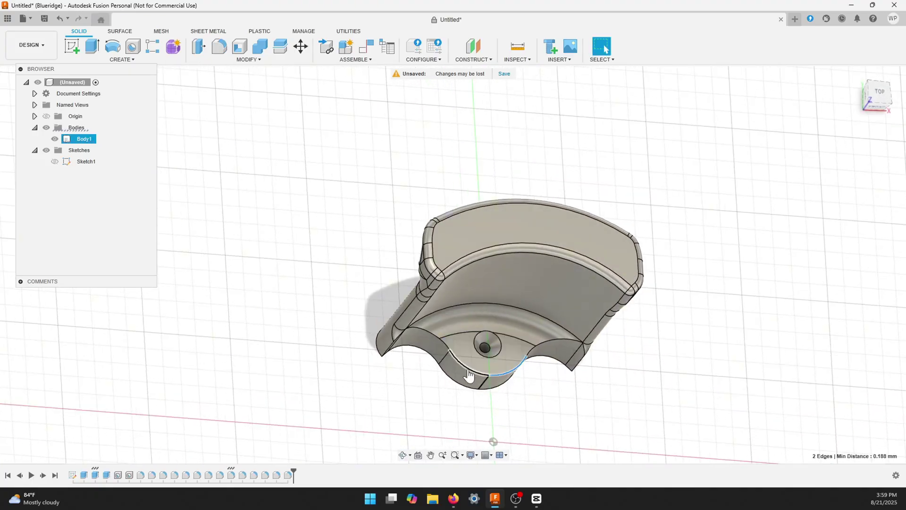
{"action": "type", "text": "f2"}
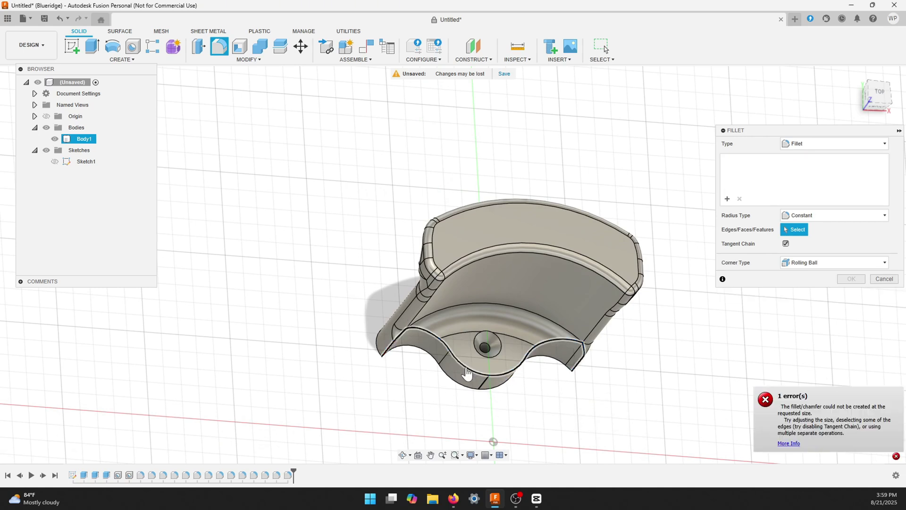
{"action": "key", "text": "BackSpace"}
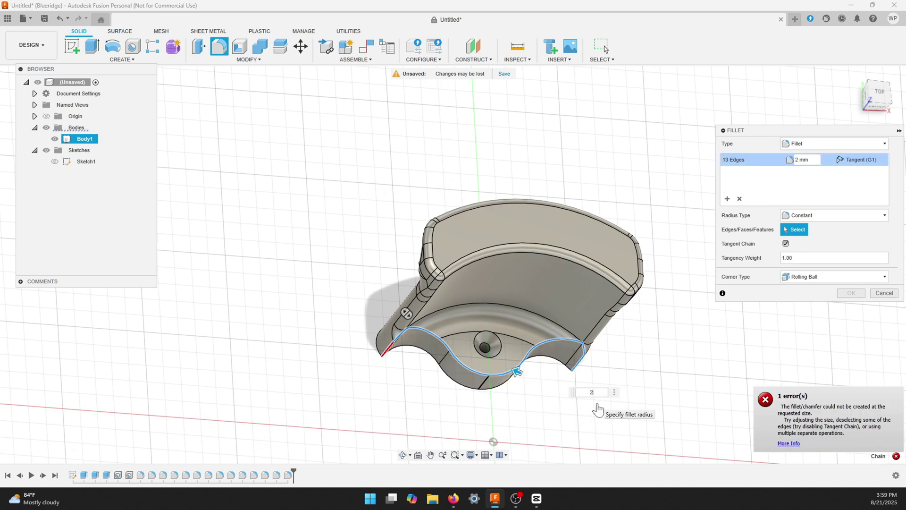
{"action": "key", "text": "Escape"}
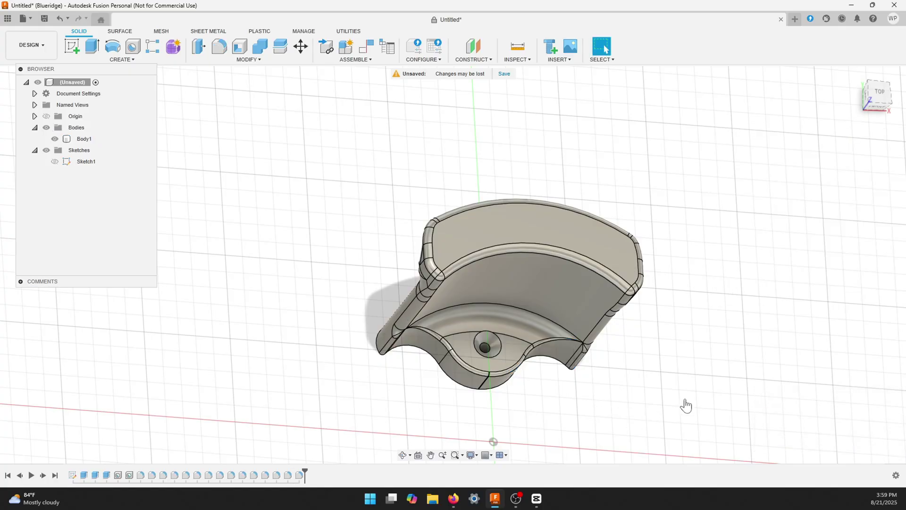
Export the finished holder as Youtube Headphones.stl, switch to ElegooSlicer and load the file onto the build plate
{"action": "middle_click_drag", "start_coordinate": [686, 405], "coordinate": [362, 168], "text": "shift"}
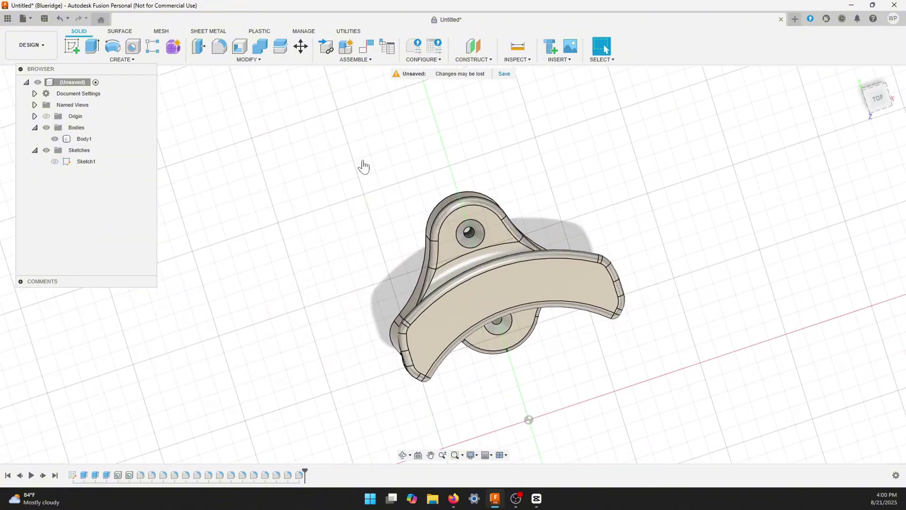
{"action": "left_click", "coordinate": [28, 21]}
{"action": "left_click", "coordinate": [26, 163]}
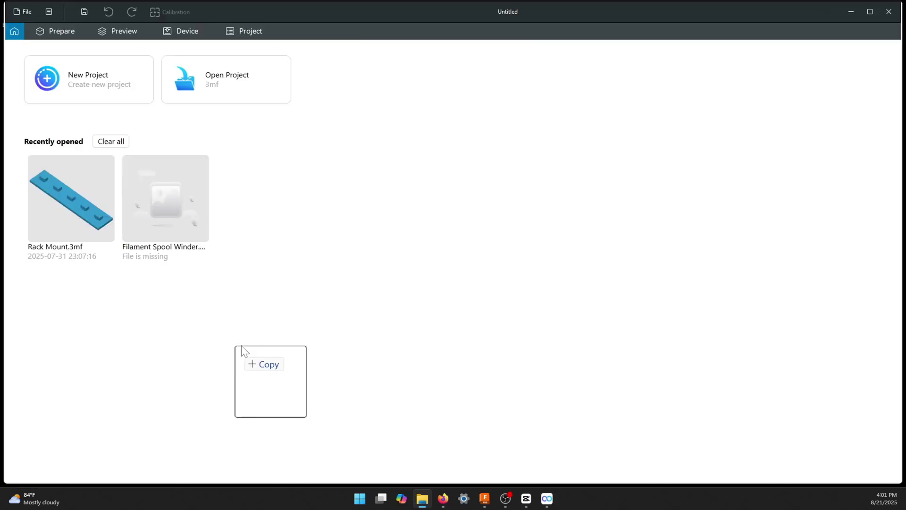
{"action": "left_click_drag", "start_coordinate": [242, 348], "coordinate": [243, 157]}
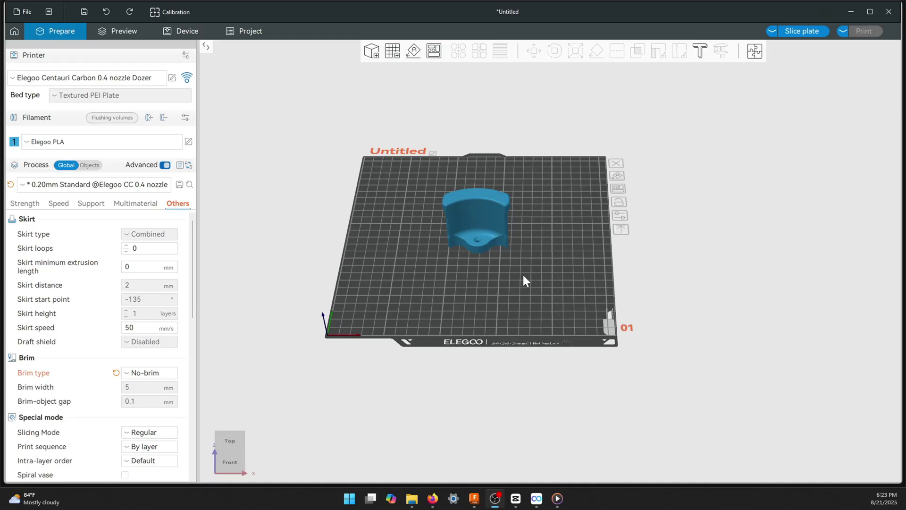
Measure the distance between the holder's top flange face and its bottom face
{"action": "left_click_drag", "start_coordinate": [523, 279], "coordinate": [324, 275]}
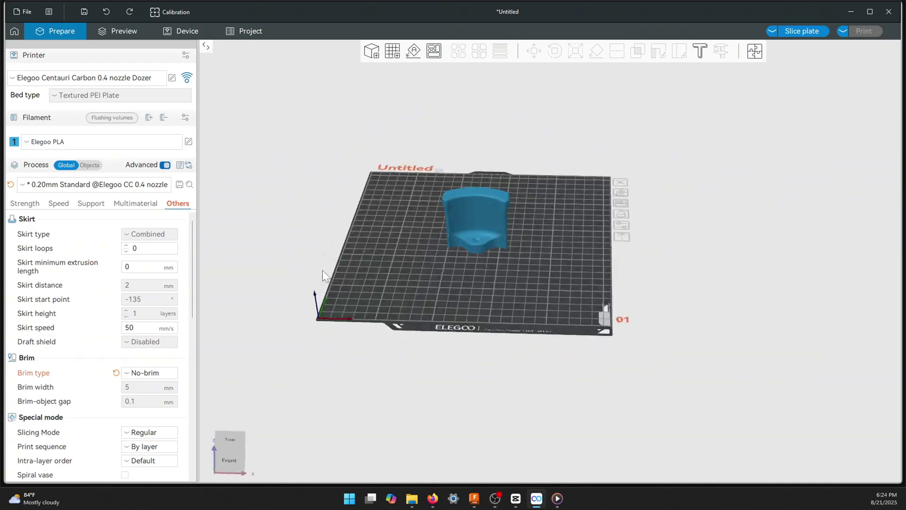
{"action": "left_click", "coordinate": [476, 217]}
{"action": "key", "text": "u"}
{"action": "left_click", "coordinate": [469, 191]}
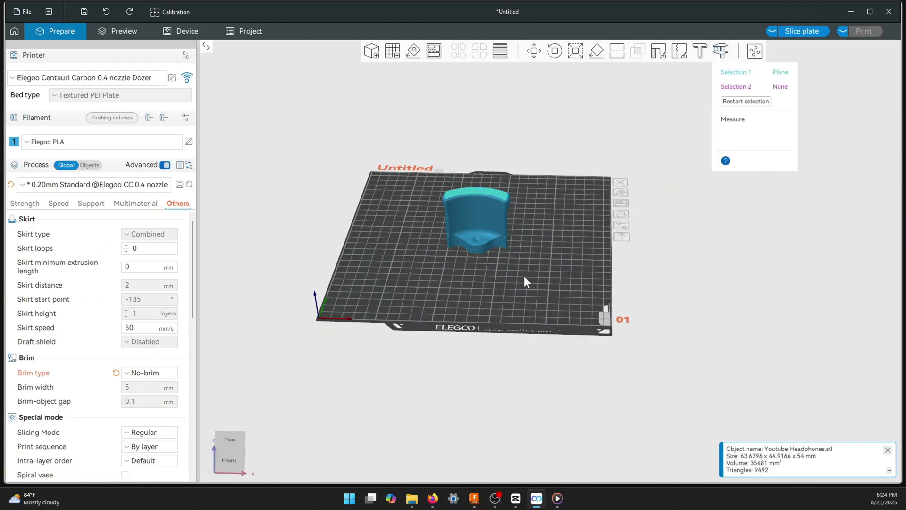
{"action": "left_click_drag", "start_coordinate": [523, 274], "coordinate": [491, 283]}
{"action": "left_click", "coordinate": [477, 233]}
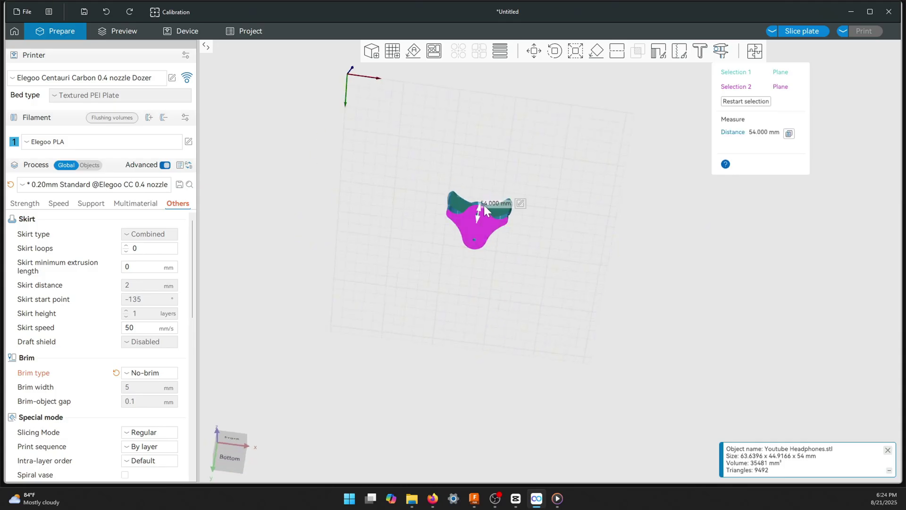
Scale the holder uniformly to 160%
{"action": "key", "text": "0"}
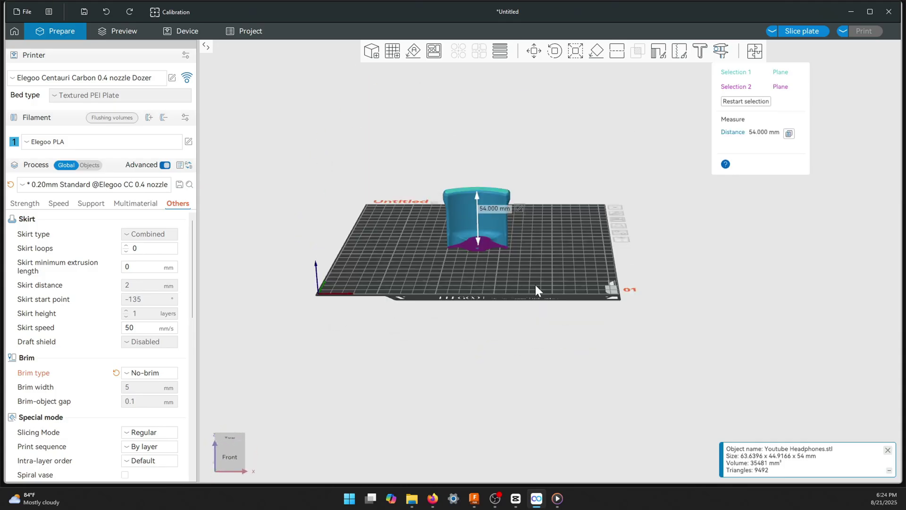
{"action": "key", "text": "s"}
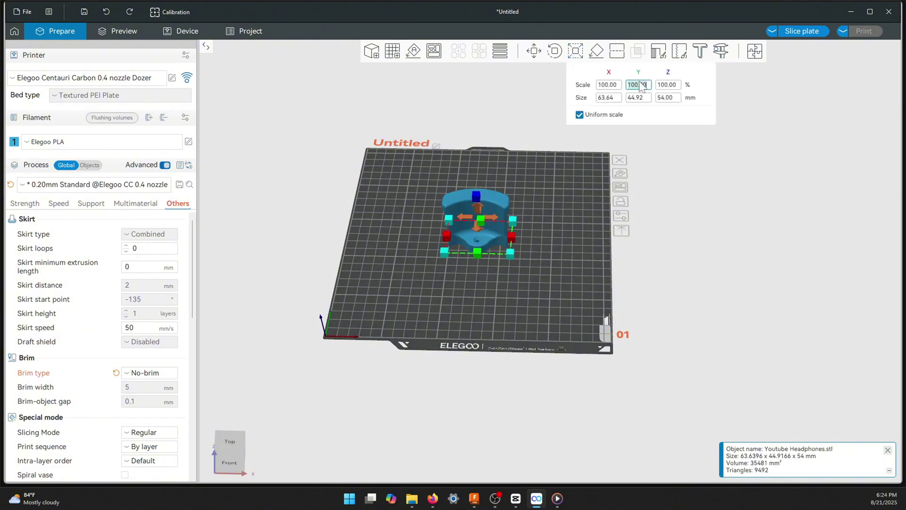
{"action": "key", "text": "Return"}
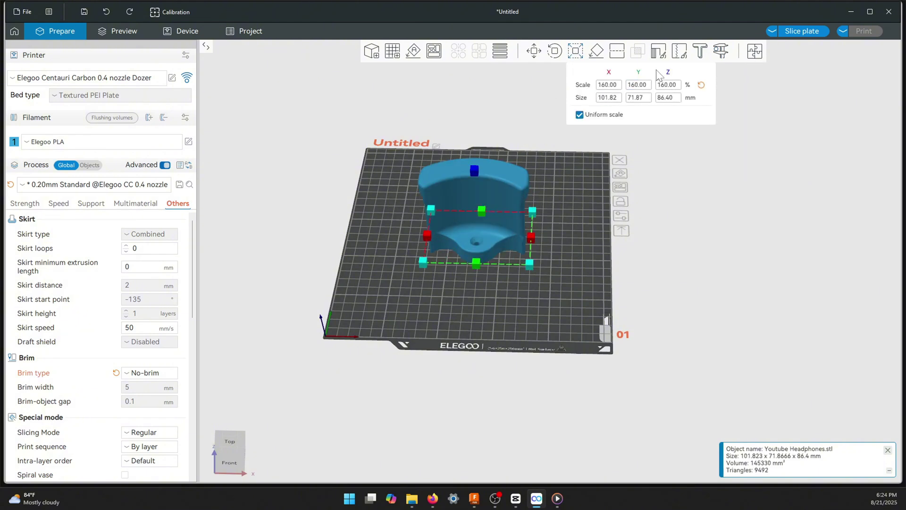
Measure the enlarged holder's height from the top flange face to the bottom face
{"action": "left_click", "coordinate": [721, 51]}
{"action": "key", "text": "2"}
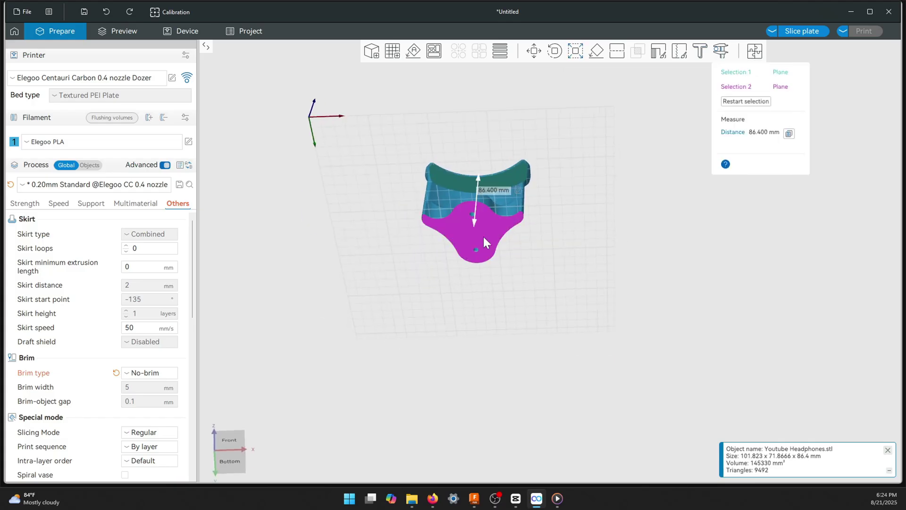
{"action": "key", "text": "3"}
{"action": "key", "text": "0"}
Slice the plate and try to upload and print its G-code with time-lapse on the Textured Build Plate (Side A)
{"action": "key", "text": "ctrl+r"}
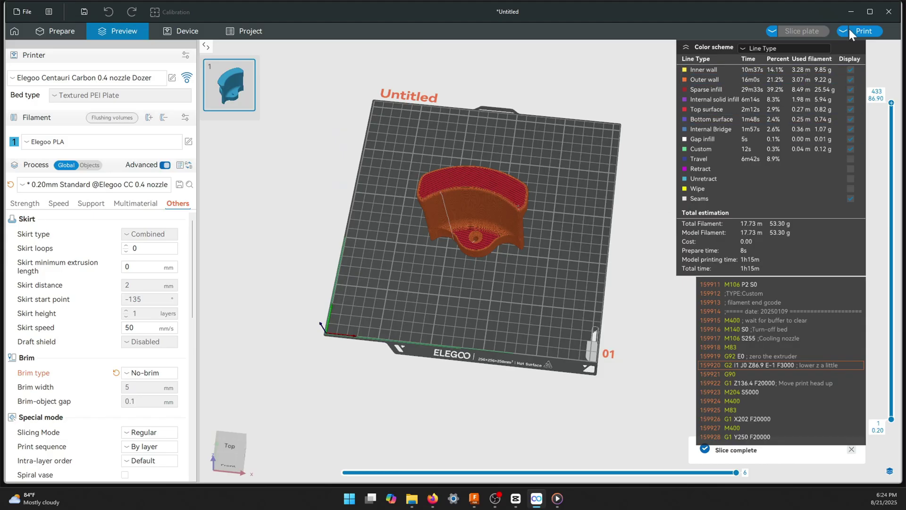
{"action": "left_click", "coordinate": [854, 30]}
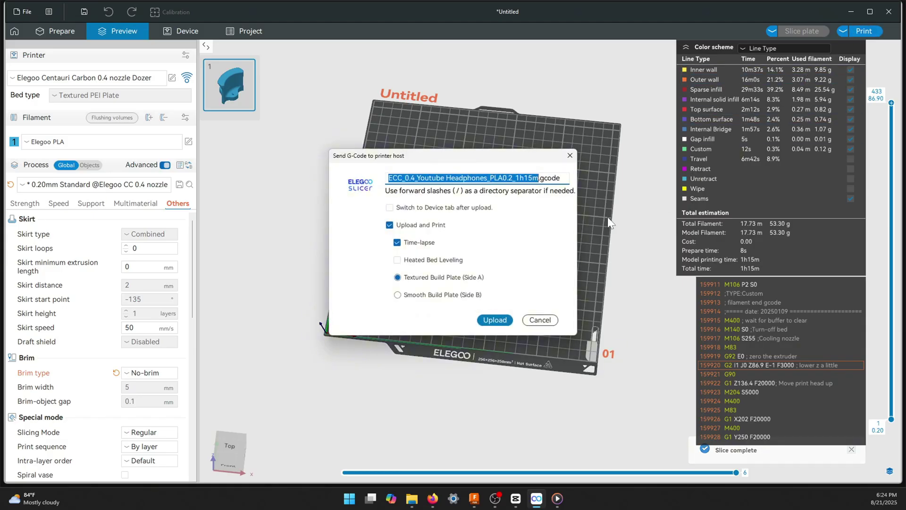
{"action": "left_click", "coordinate": [494, 321]}
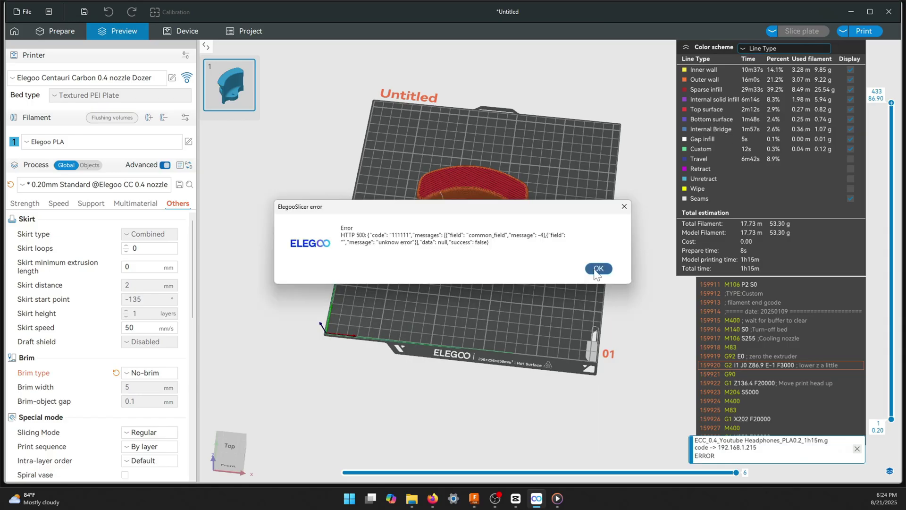
{"action": "left_click", "coordinate": [596, 269]}
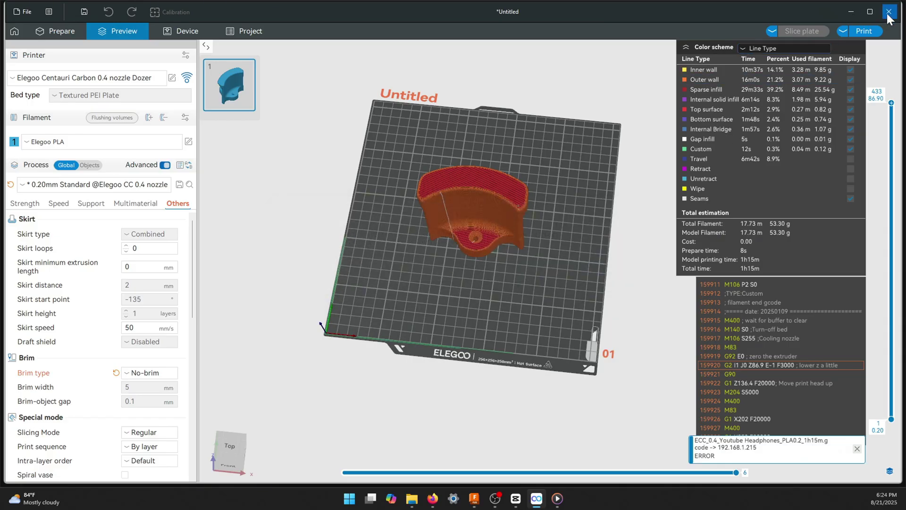